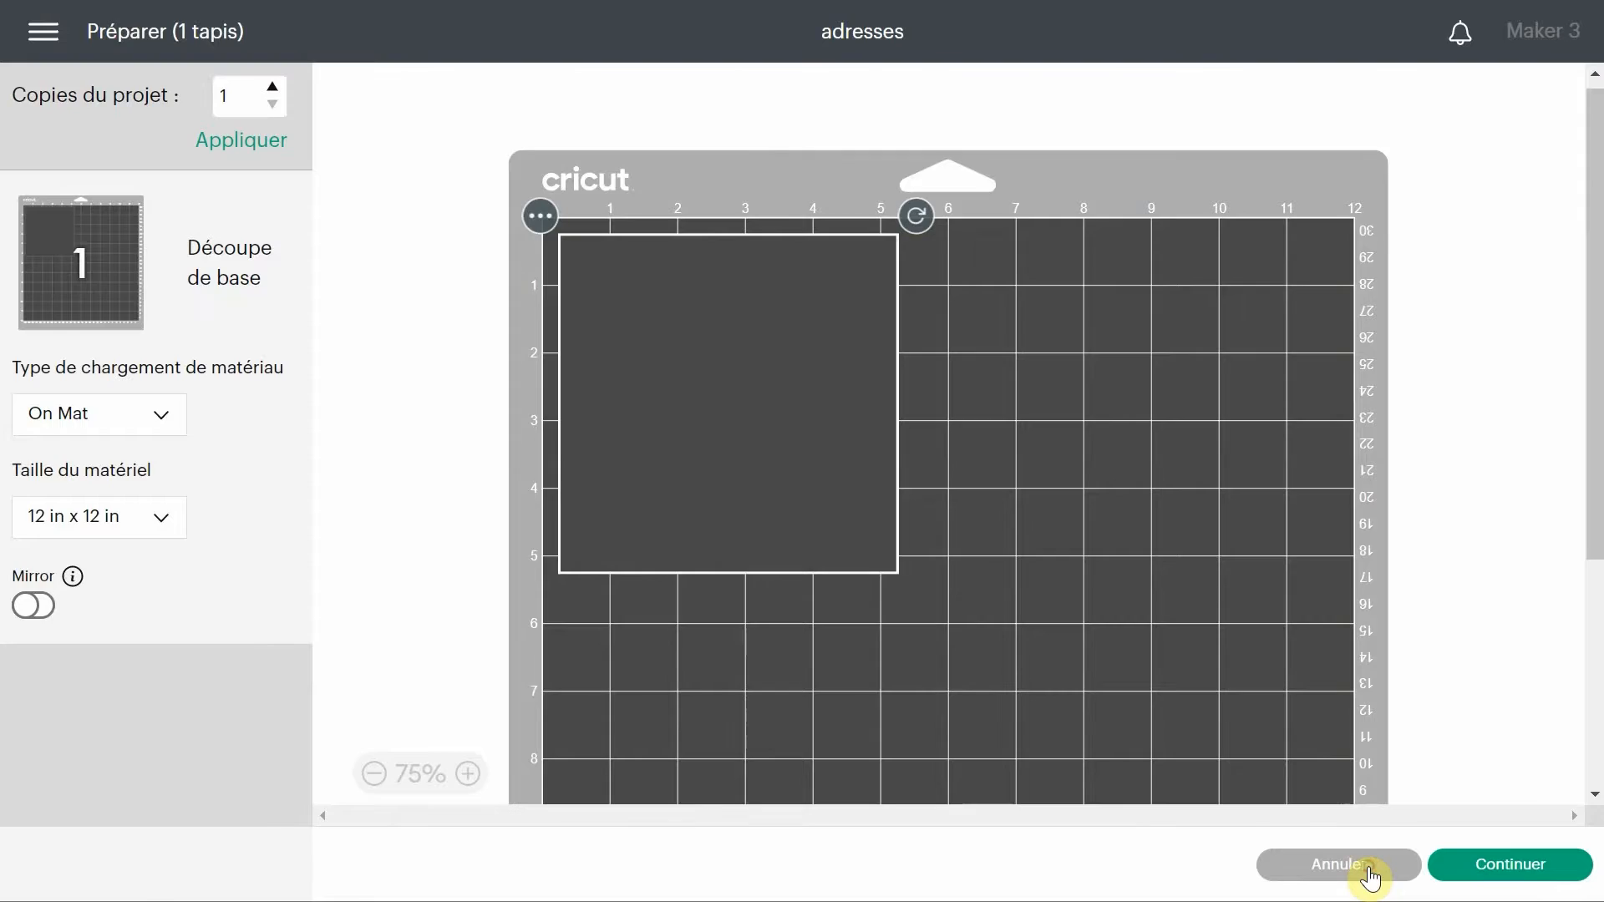
Set the 5-inch square's operation to Guide and move it to the top-left corner of the canvas.
click(1370, 875)
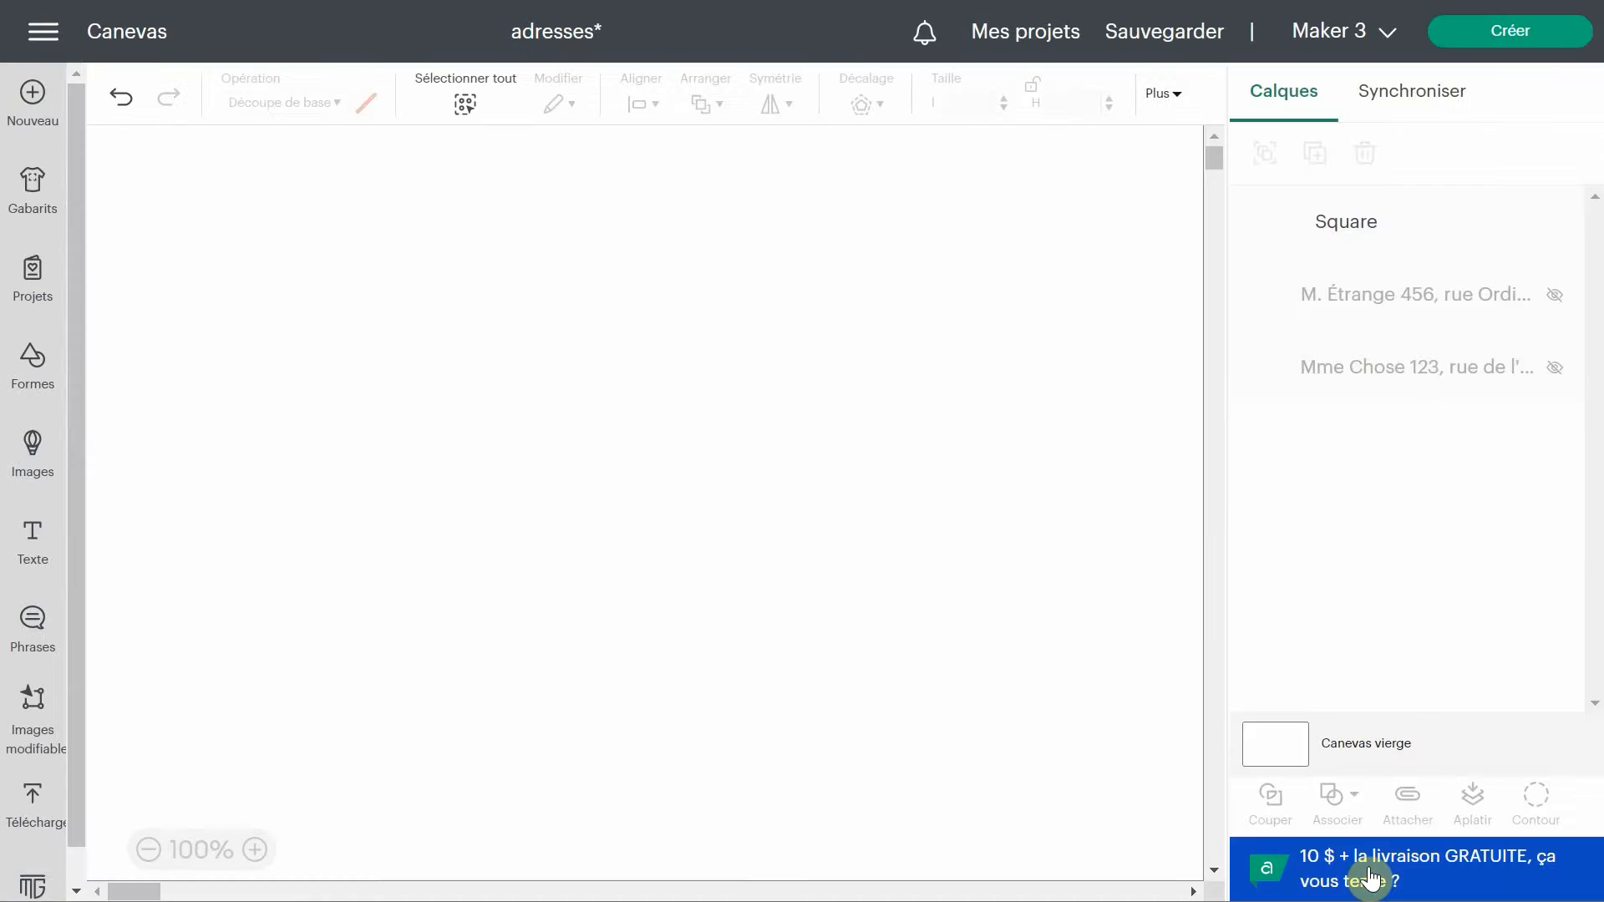
click(422, 236)
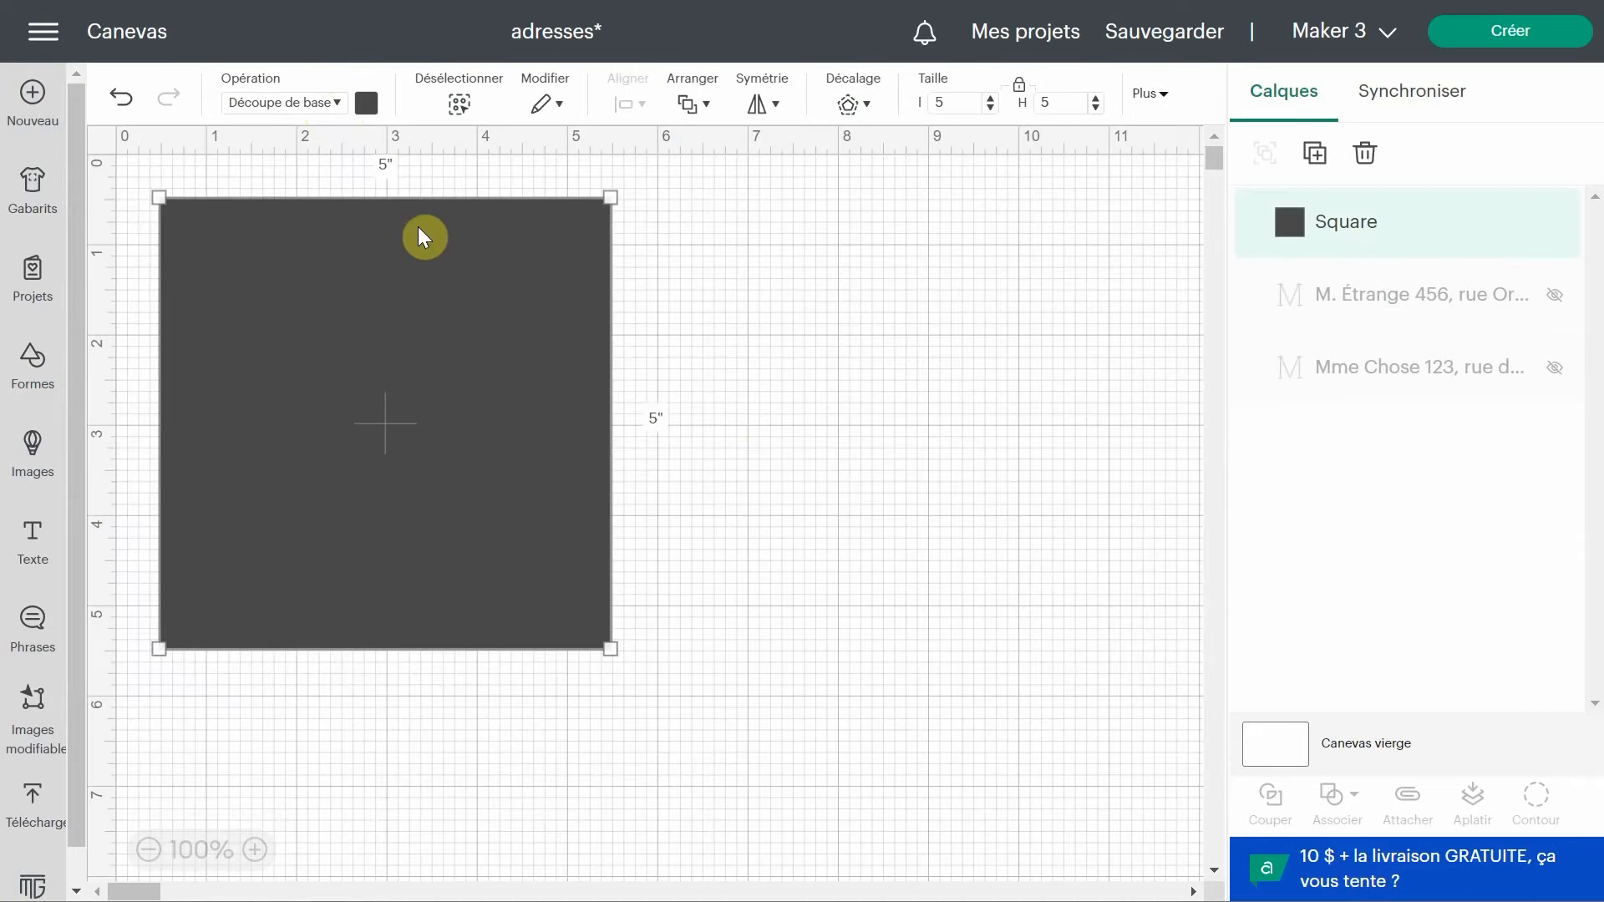
click(332, 103)
click(348, 543)
drag(508, 498, 464, 447)
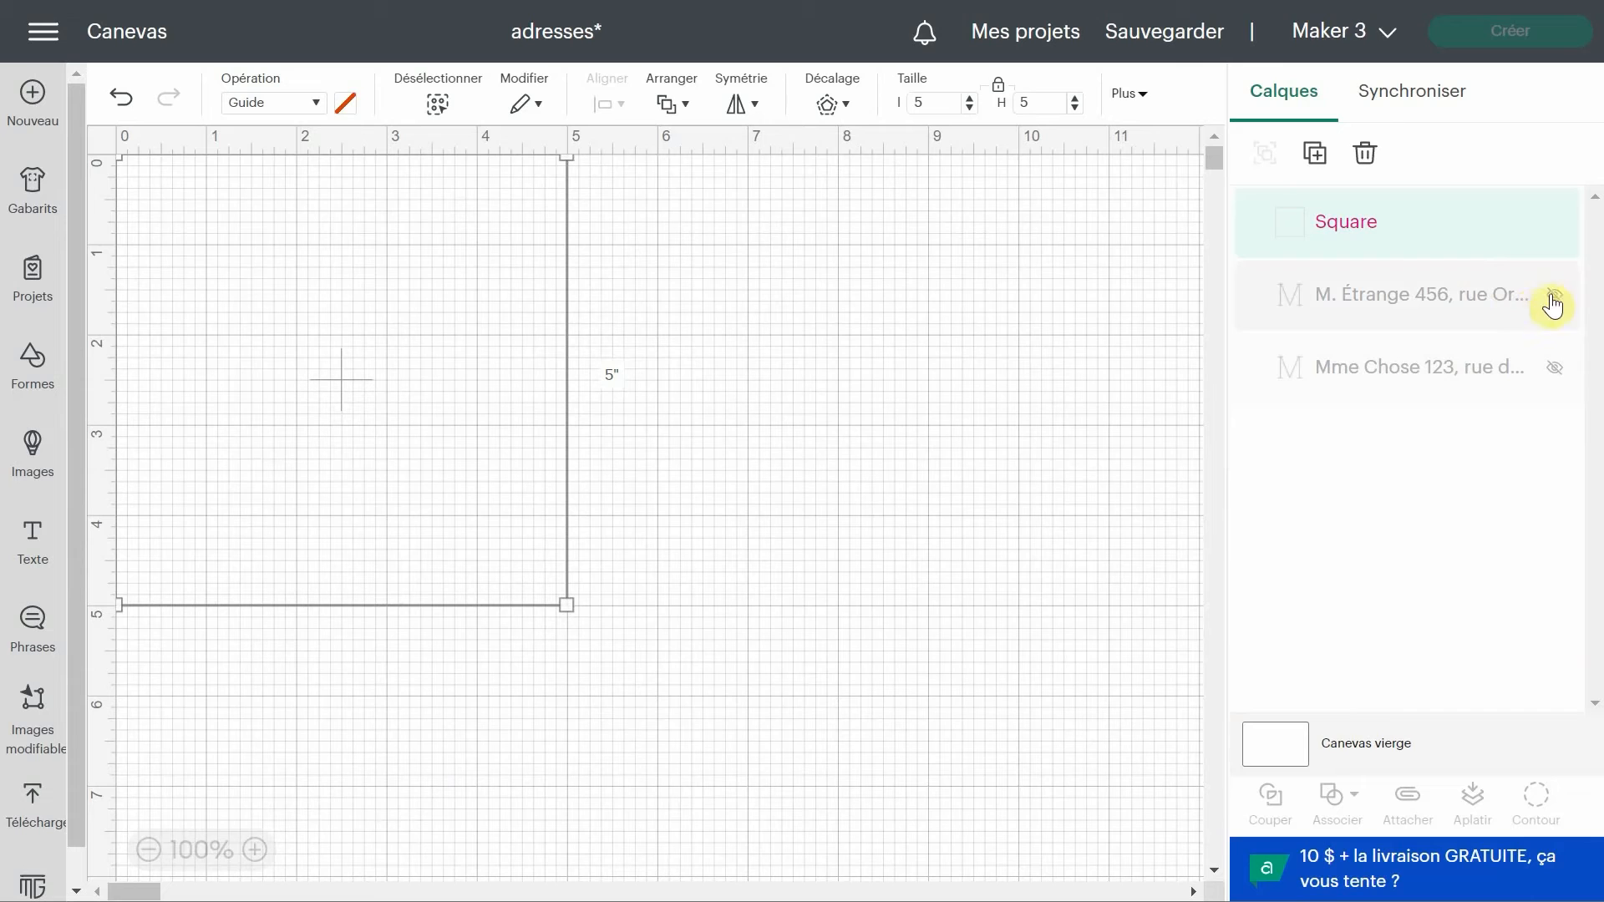
Unhide both hidden address text layers.
click(1559, 300)
click(1556, 370)
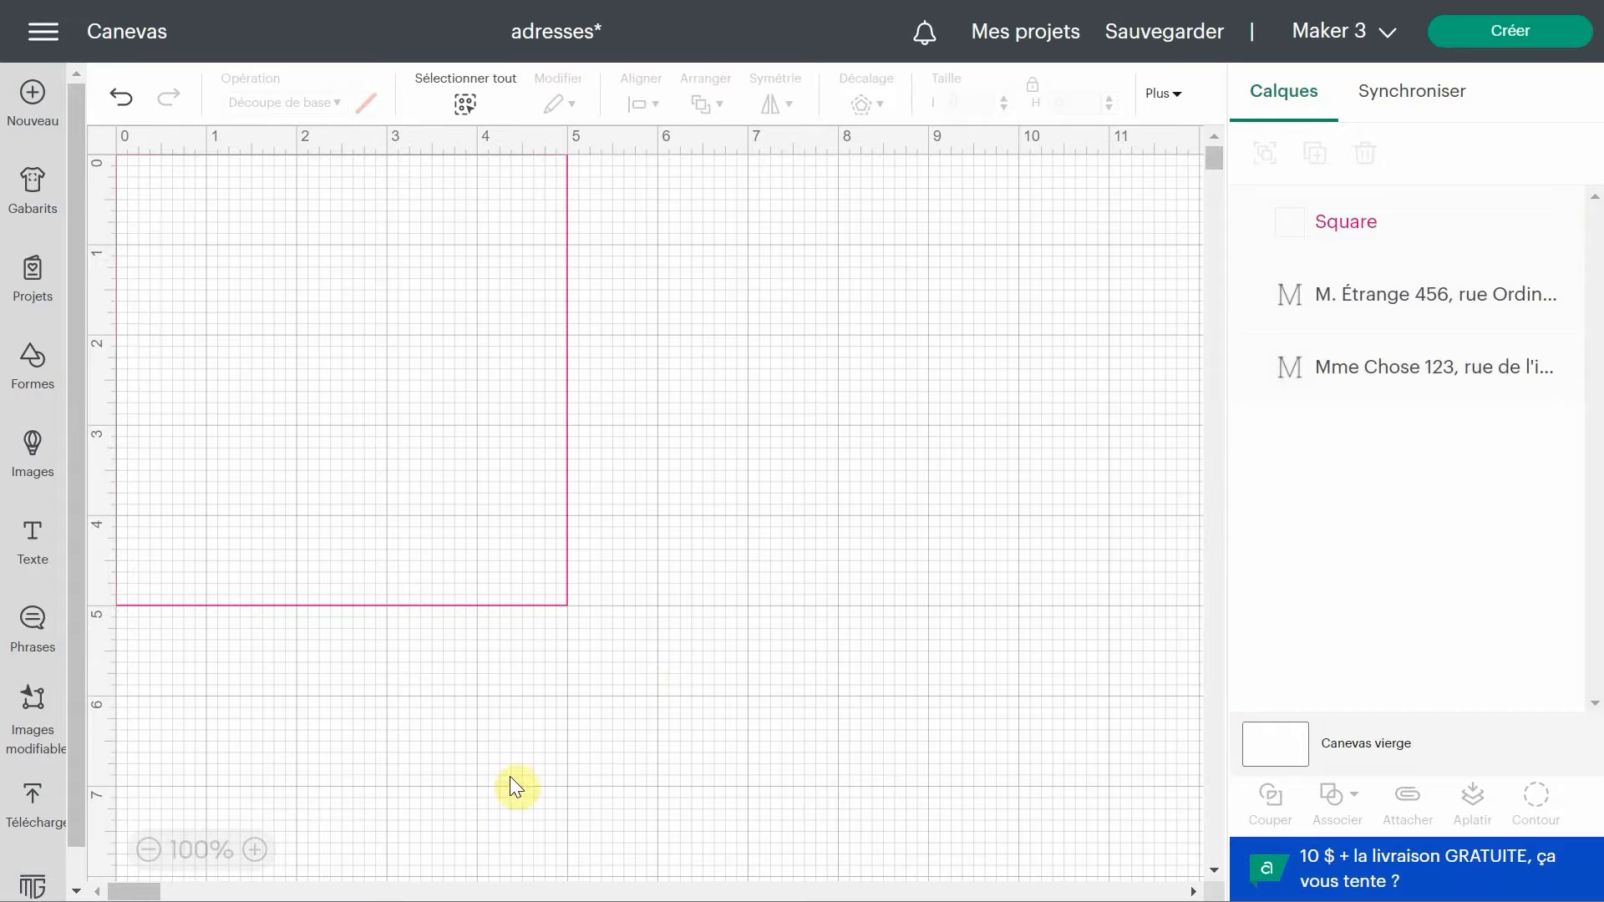
click(151, 850)
click(151, 850)
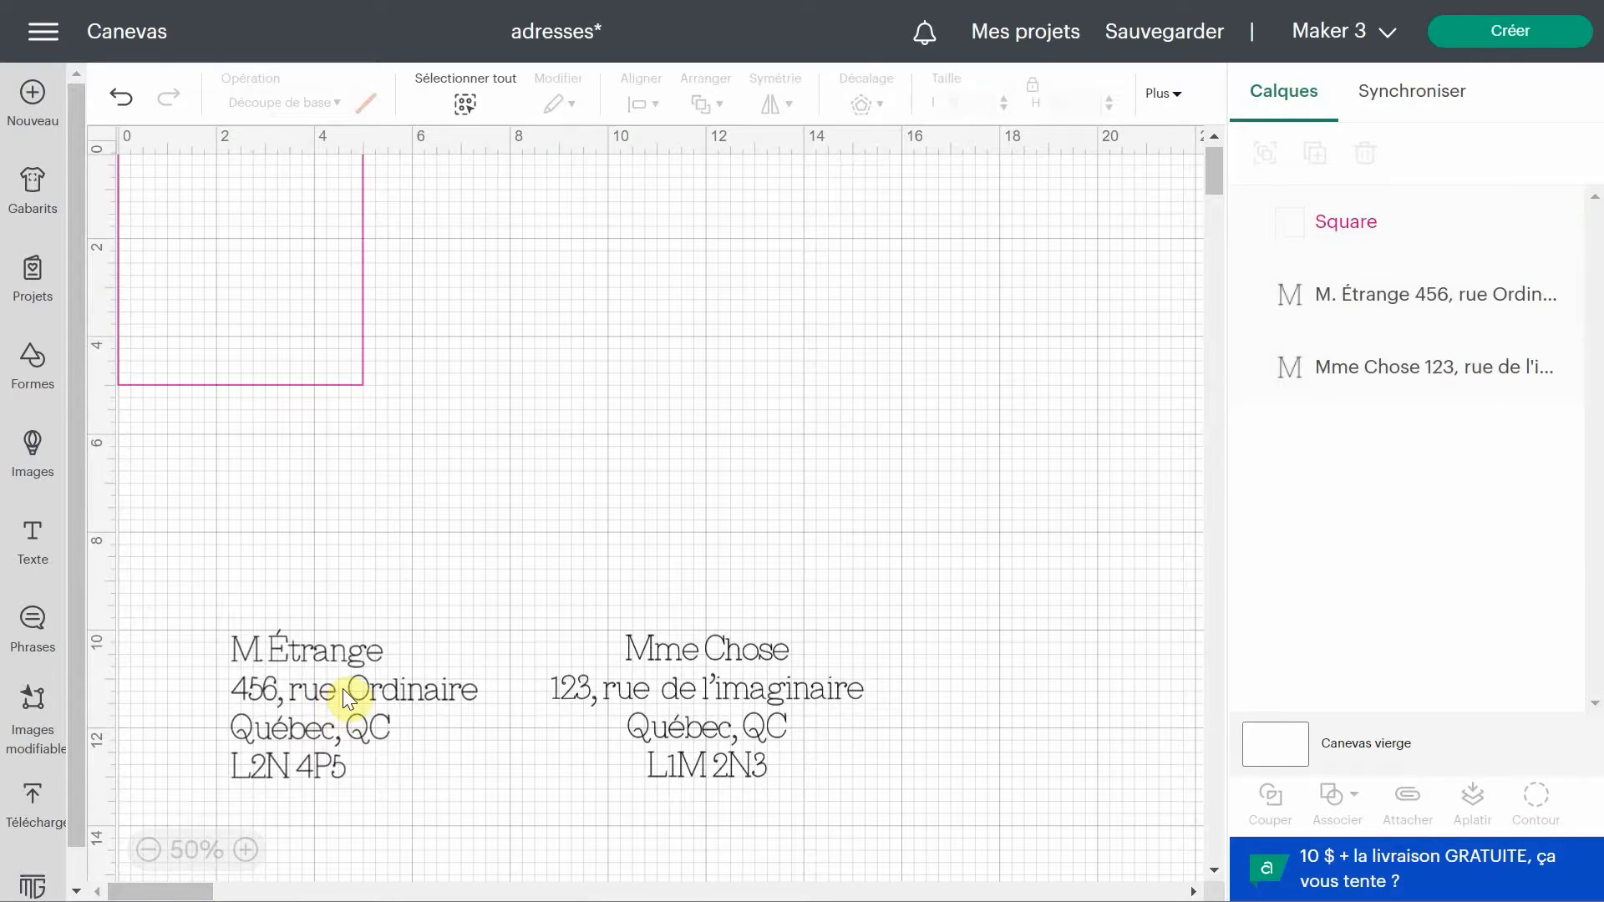
Shrink the recipient address text and move both address texts onto the square guide.
click(344, 690)
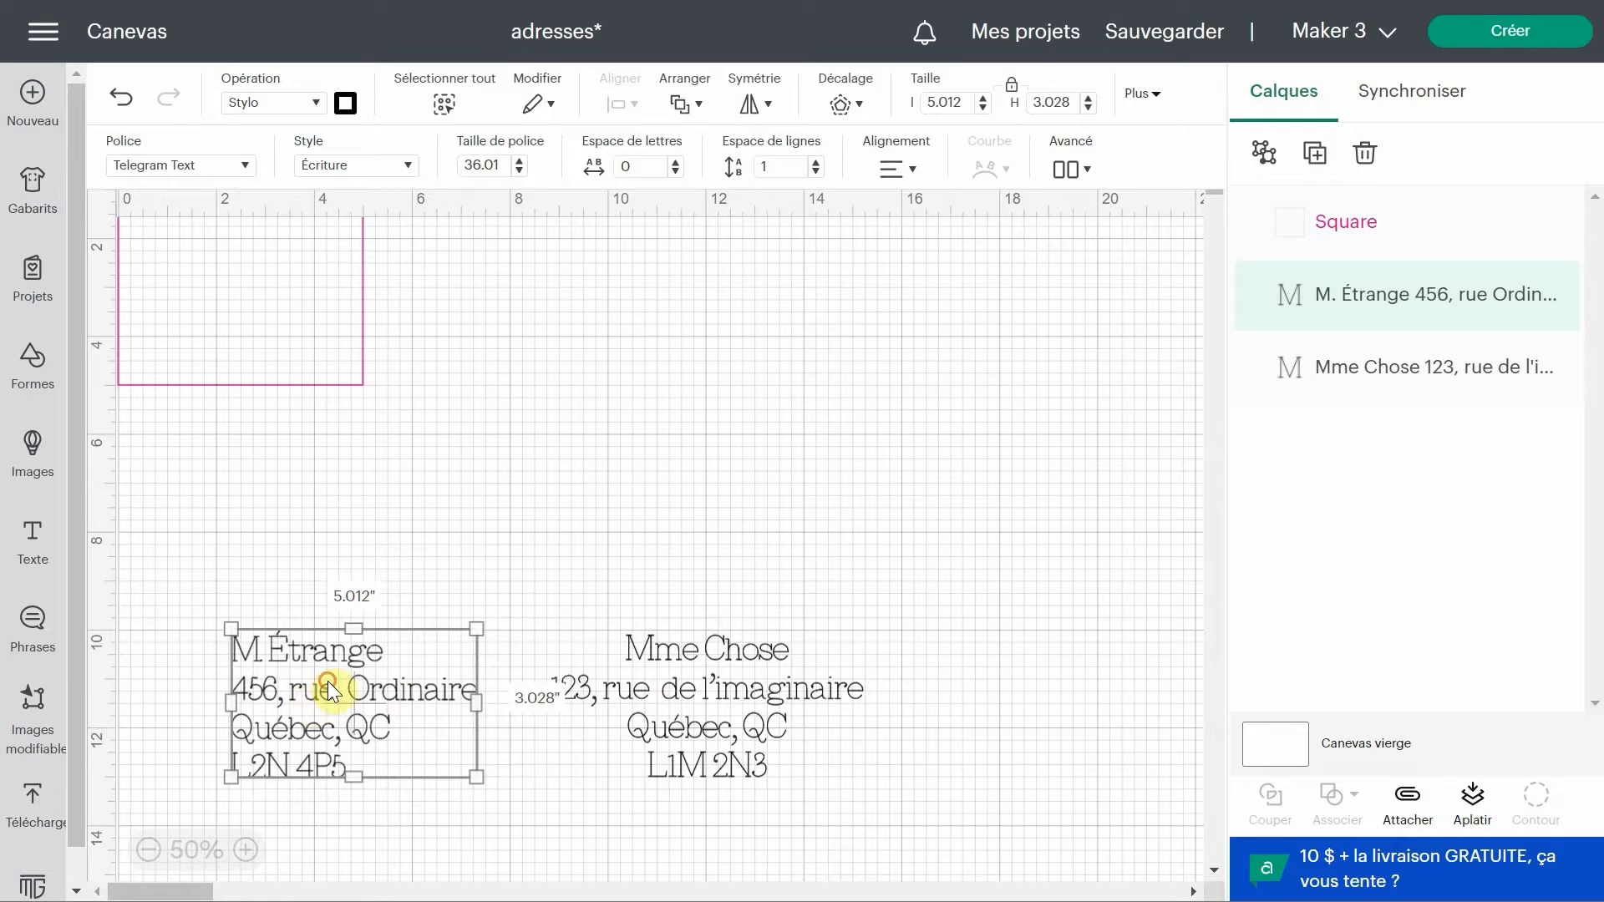
click(733, 730)
click(914, 175)
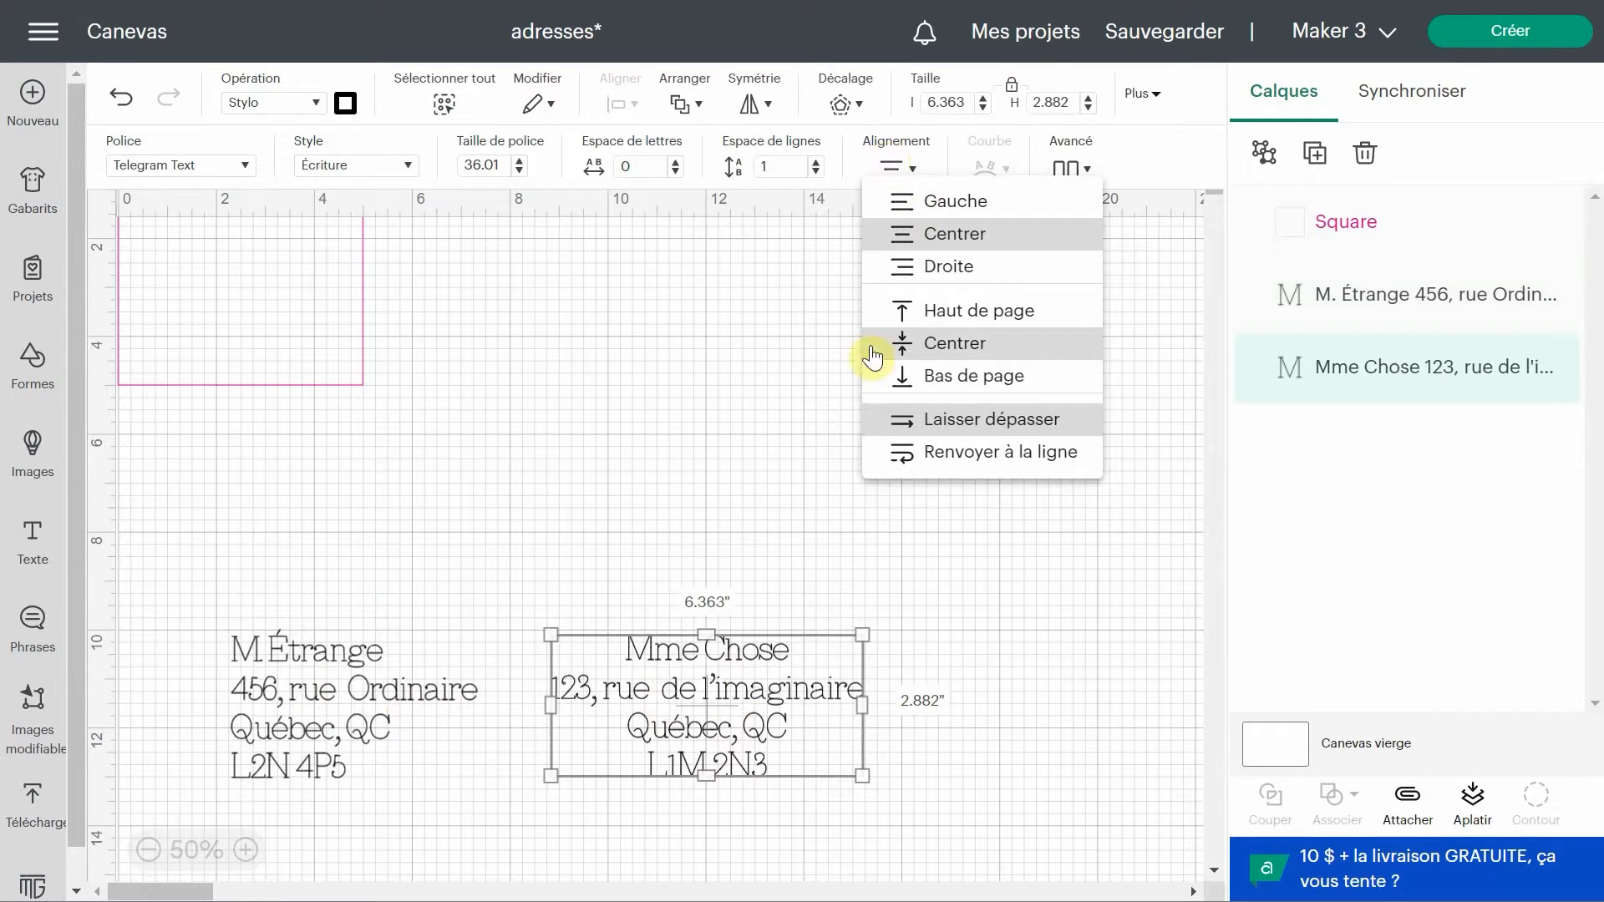
click(916, 173)
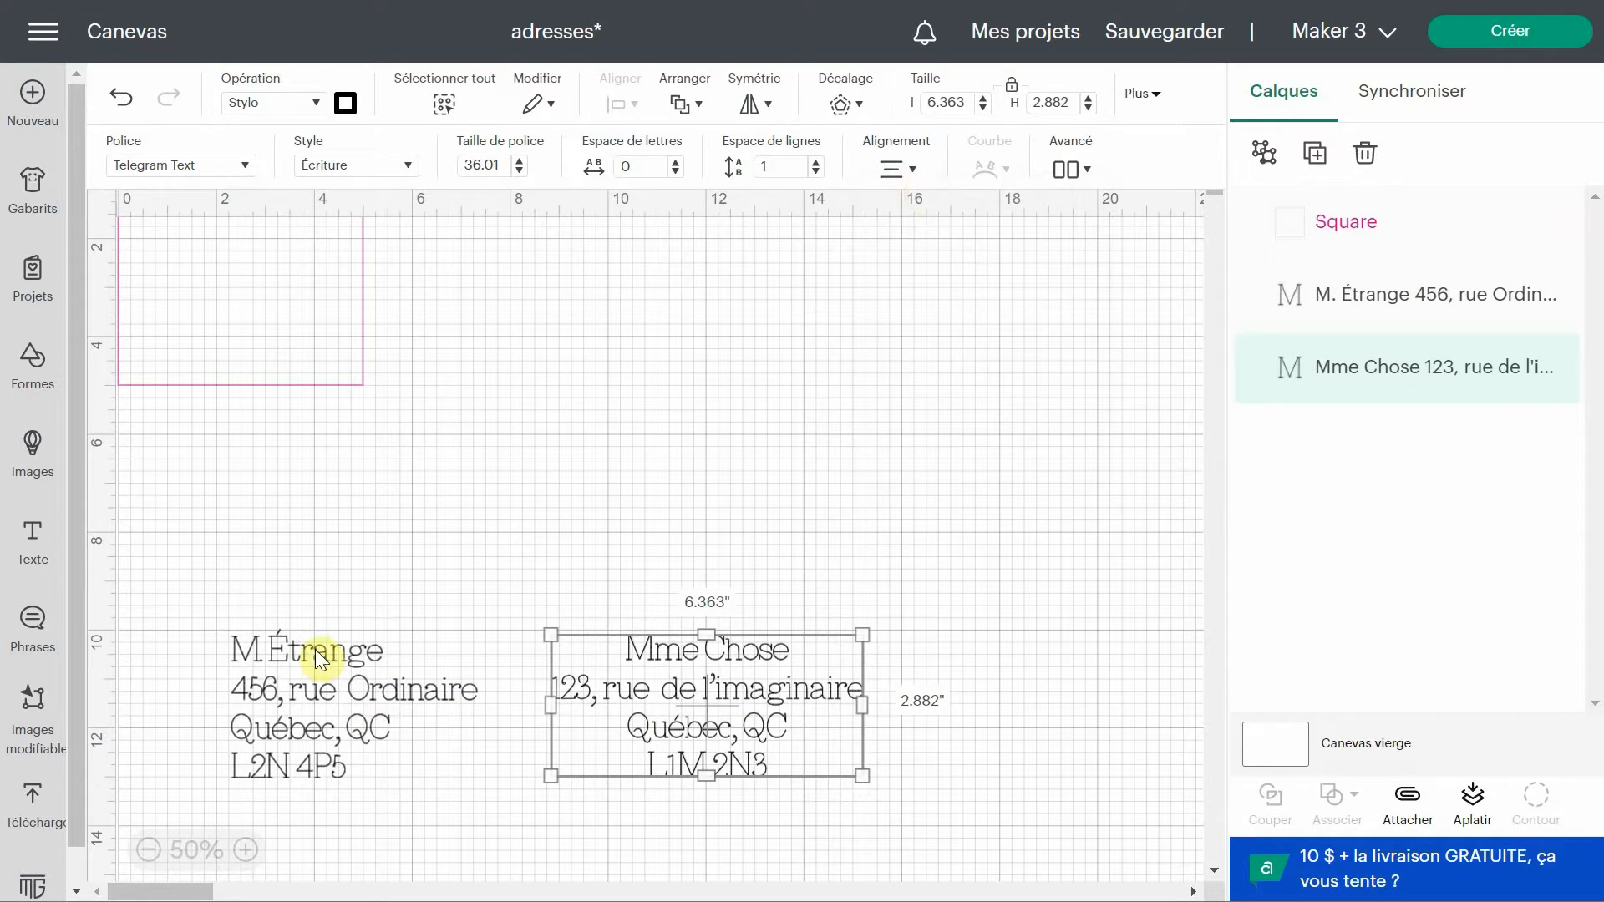
drag(863, 776, 730, 699)
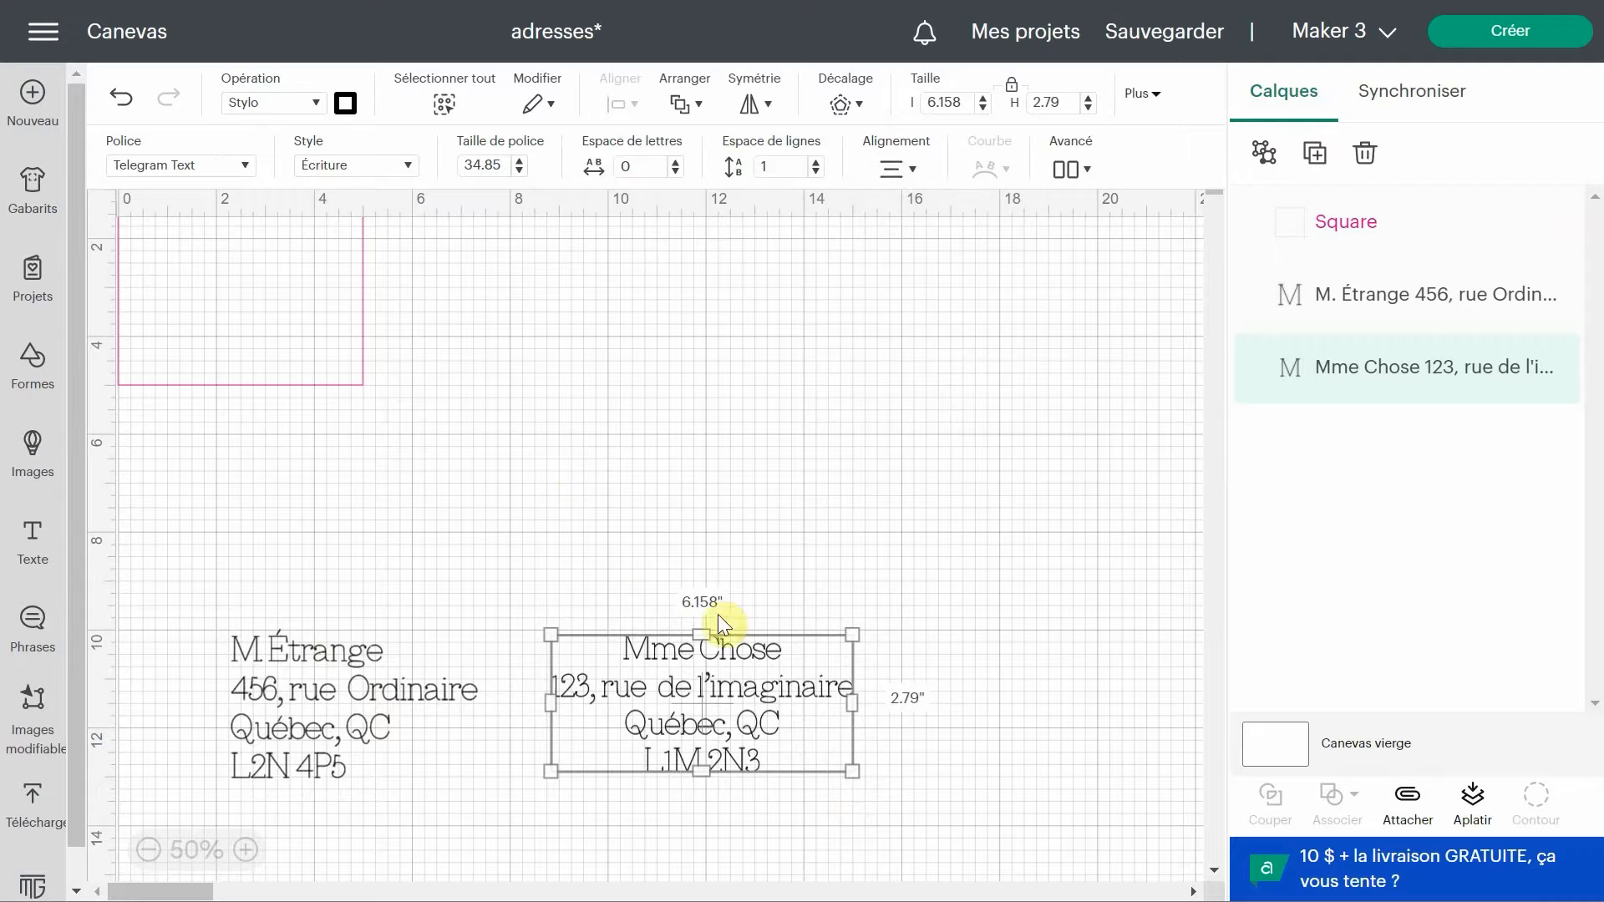
drag(720, 627, 413, 288)
drag(325, 724, 229, 279)
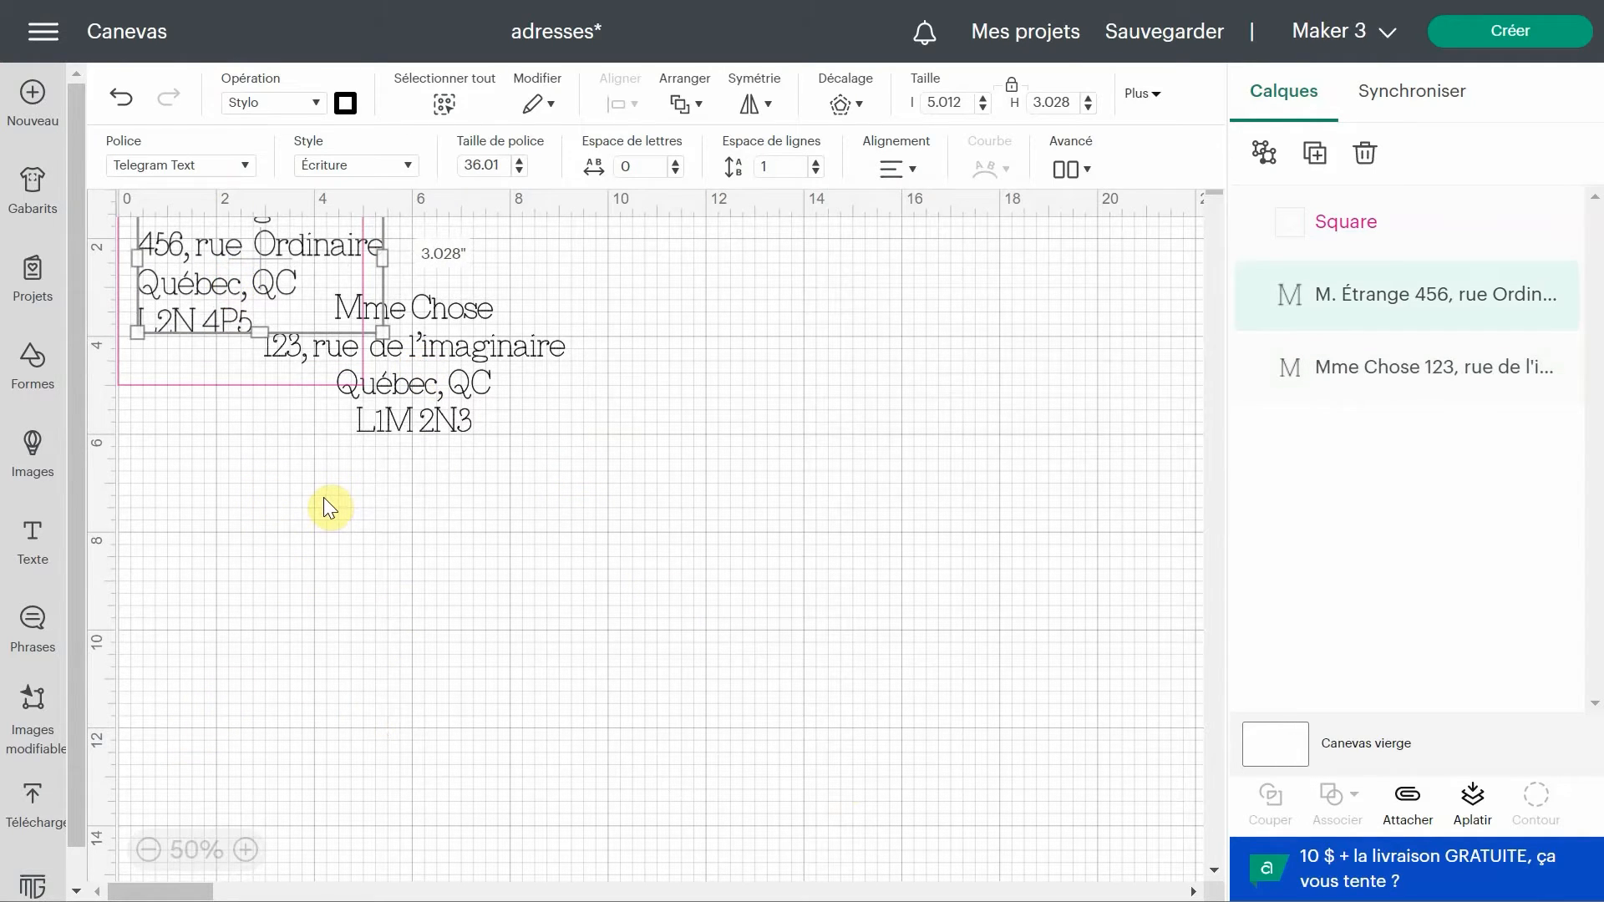
Shrink the sender address into the square's top-left corner and the recipient address to about 3.2 by 1.5 inches.
scroll(338, 508, up, 4)
scroll(338, 283, up, 3)
scroll(334, 294, up, 5)
scroll(349, 344, left, 2)
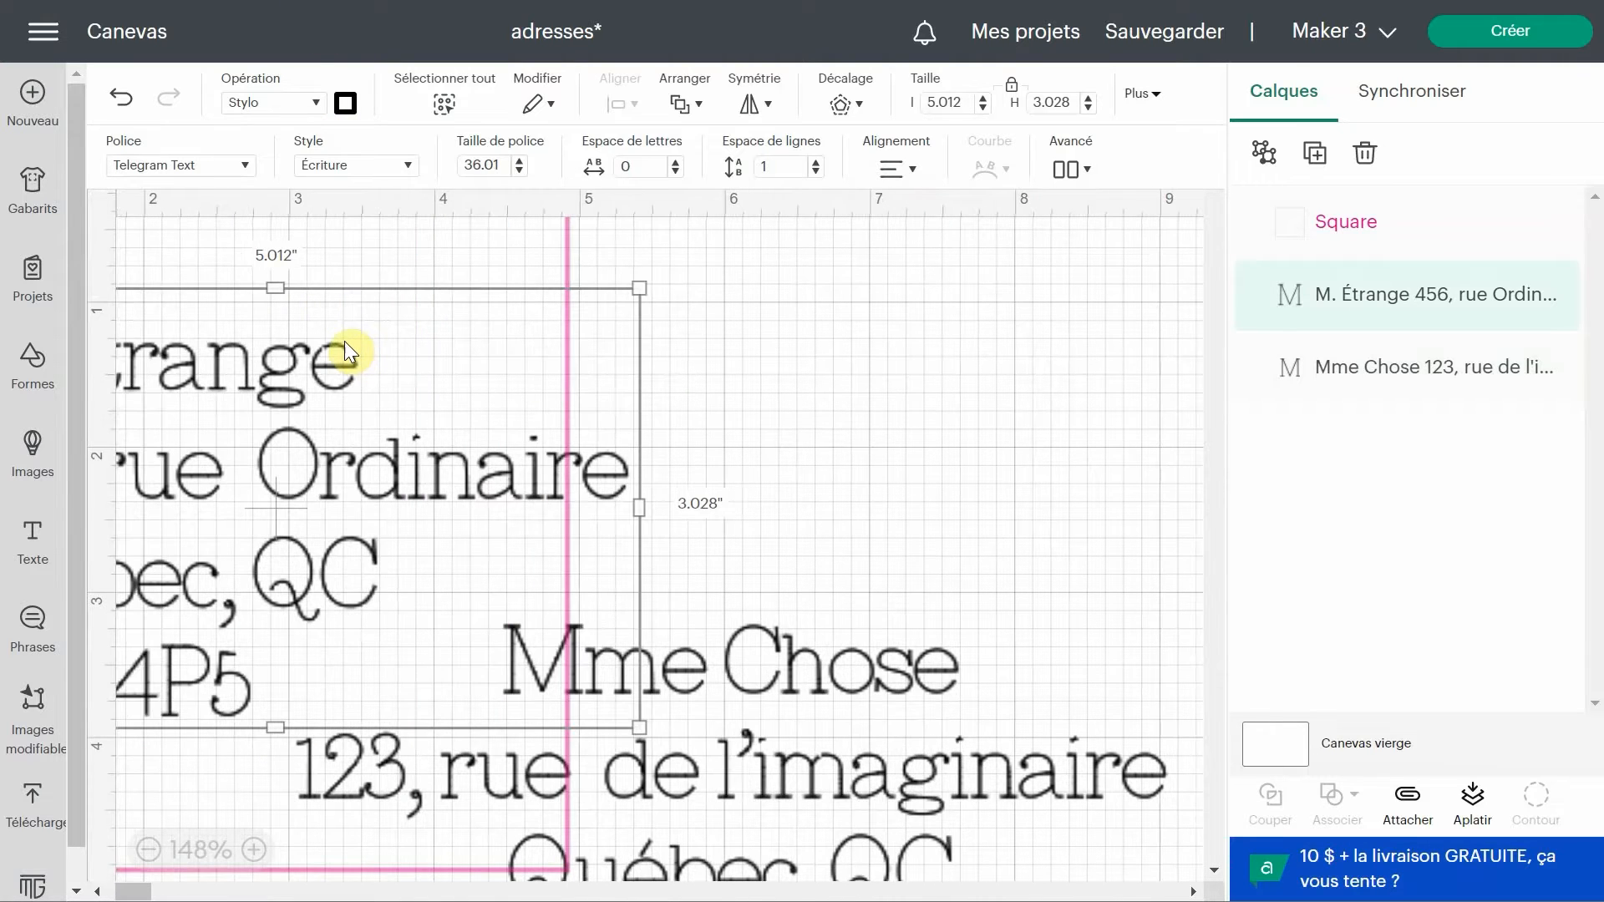
drag(149, 896, 125, 884)
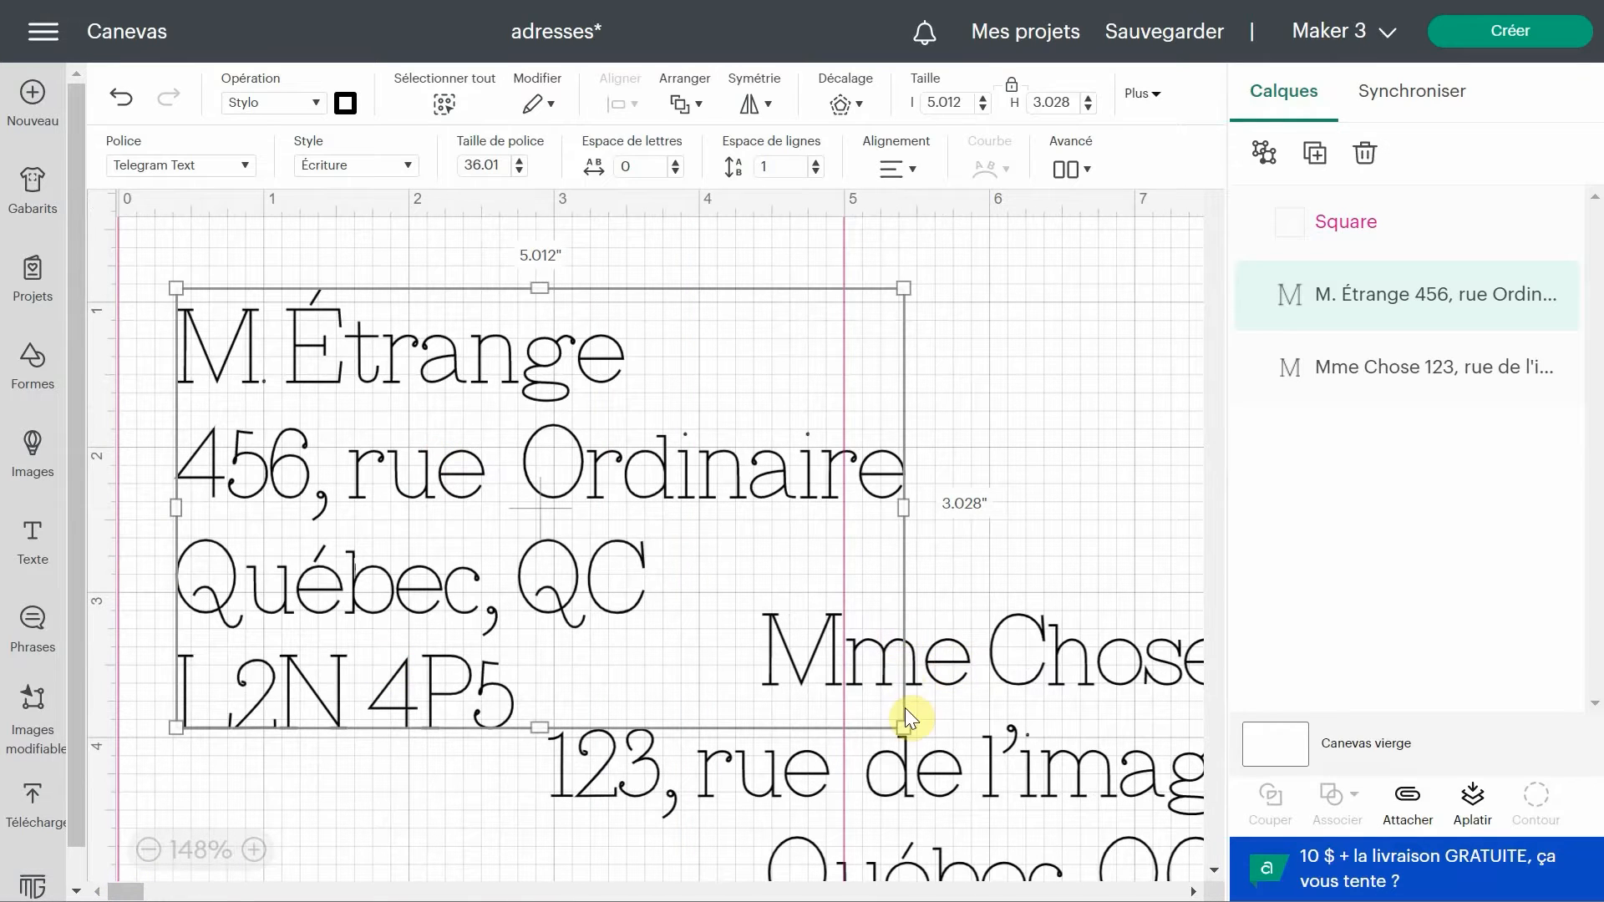
drag(904, 728, 369, 405)
drag(1009, 669, 529, 435)
drag(1018, 793, 543, 595)
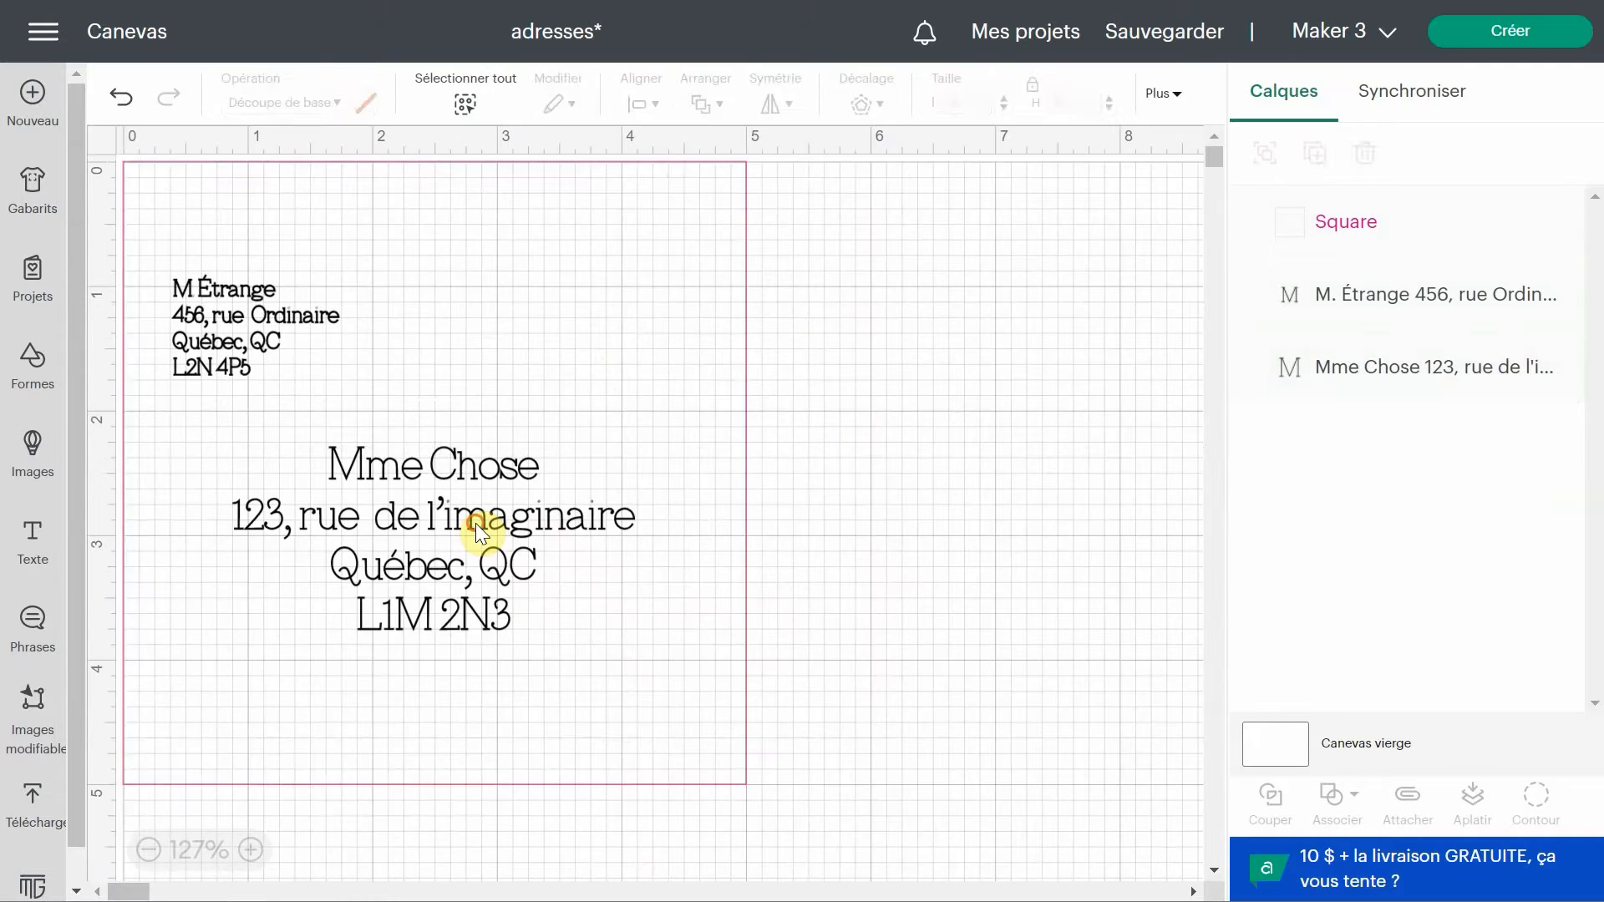
Move the square's layer below both address text layers.
click(476, 524)
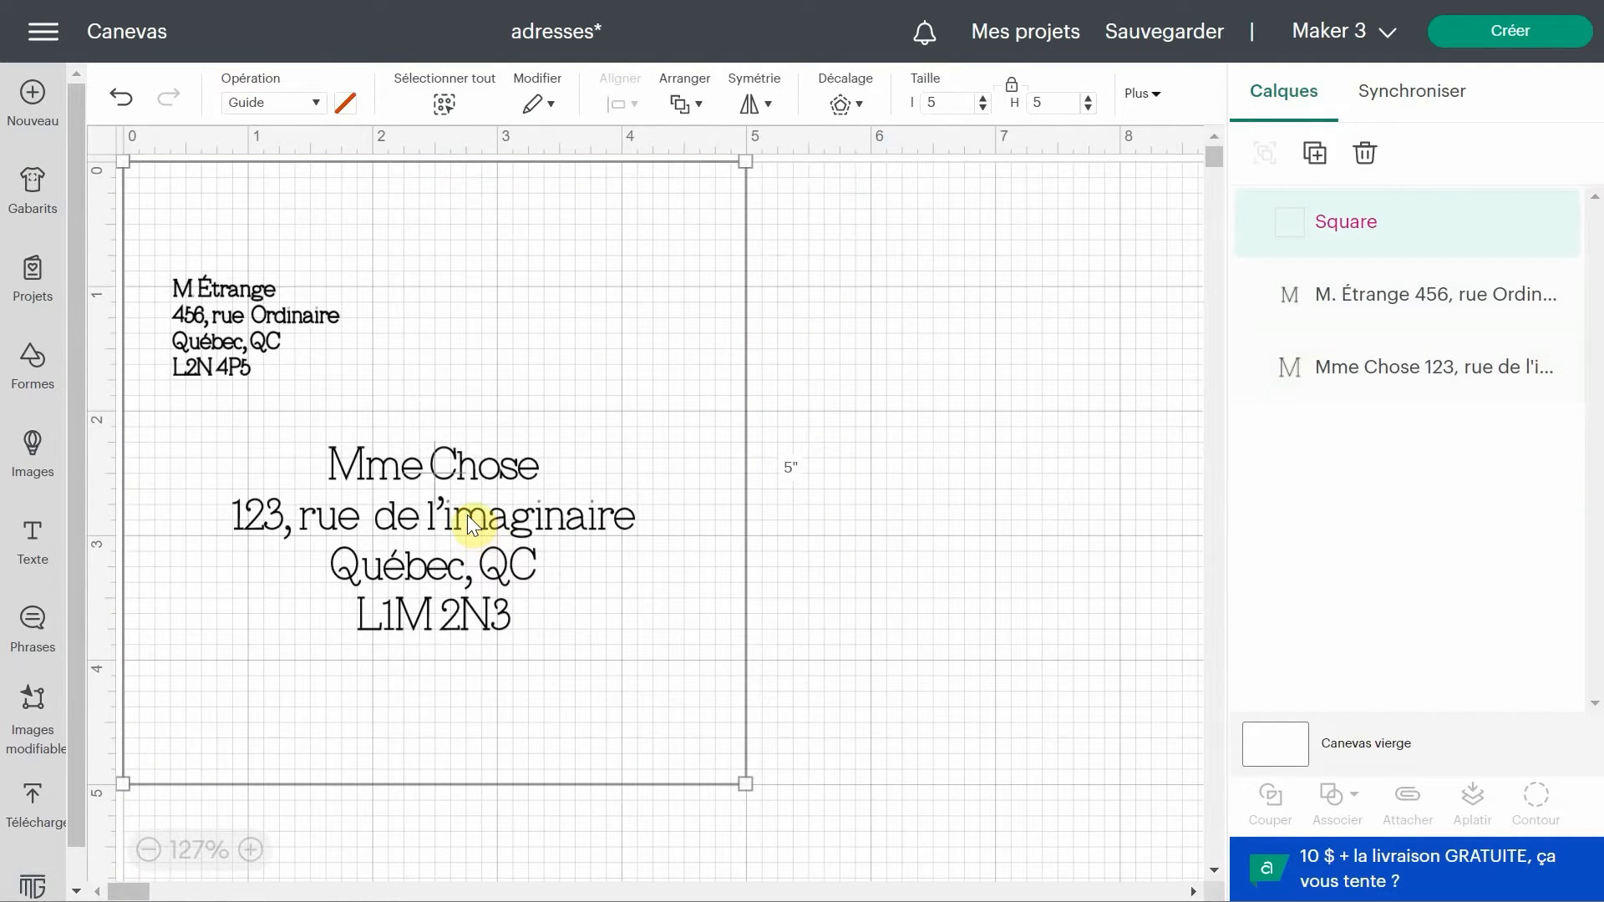
click(1004, 535)
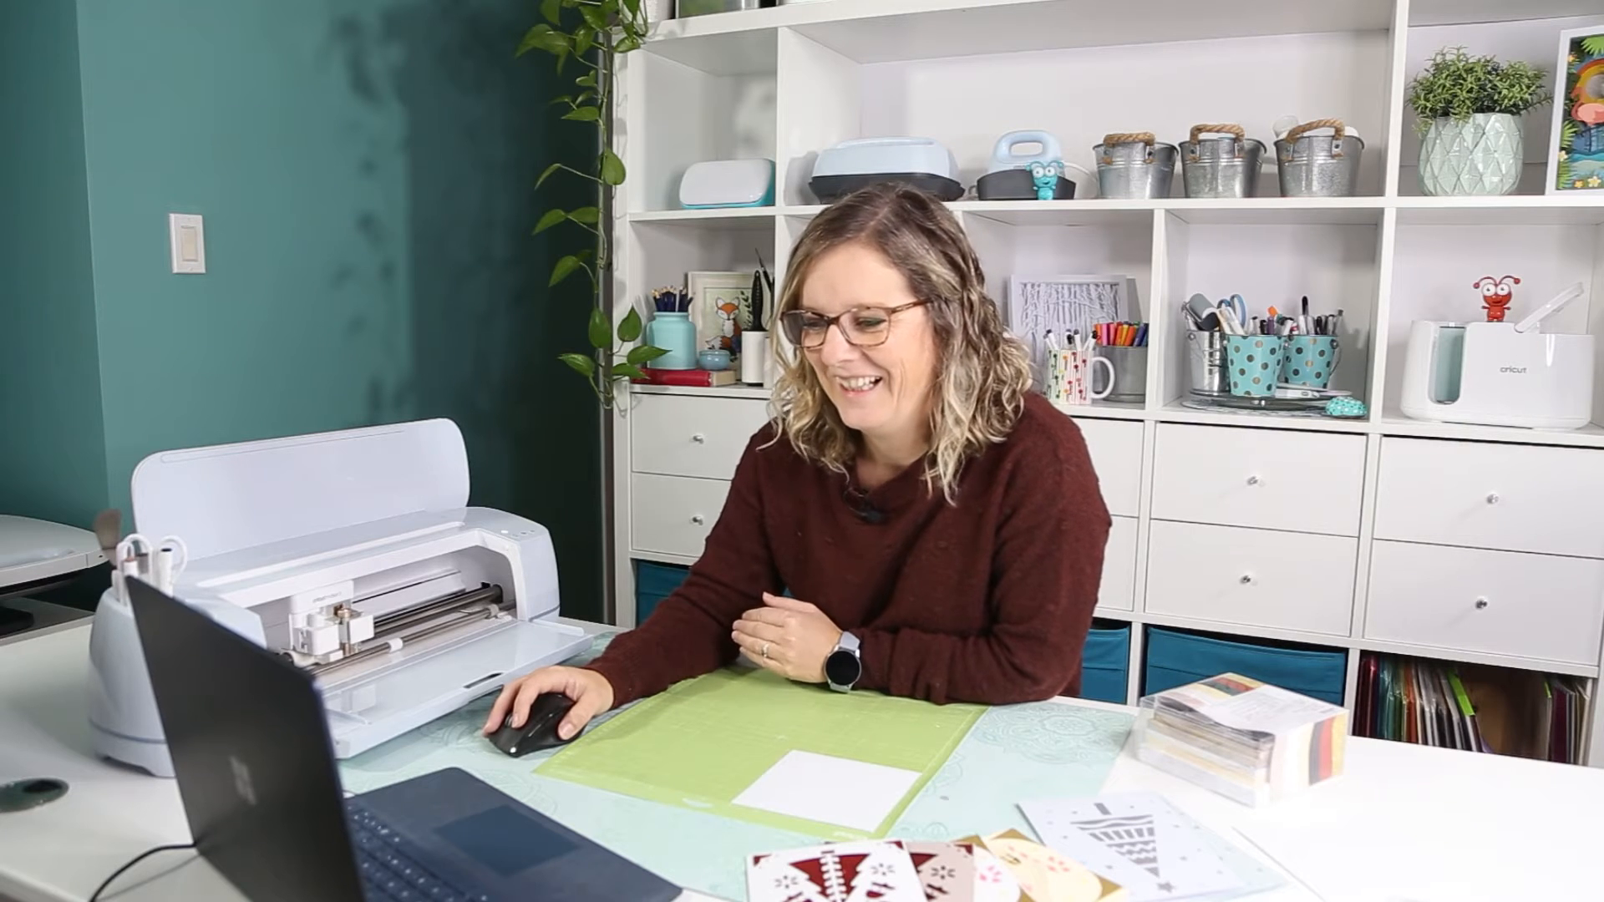
click(461, 518)
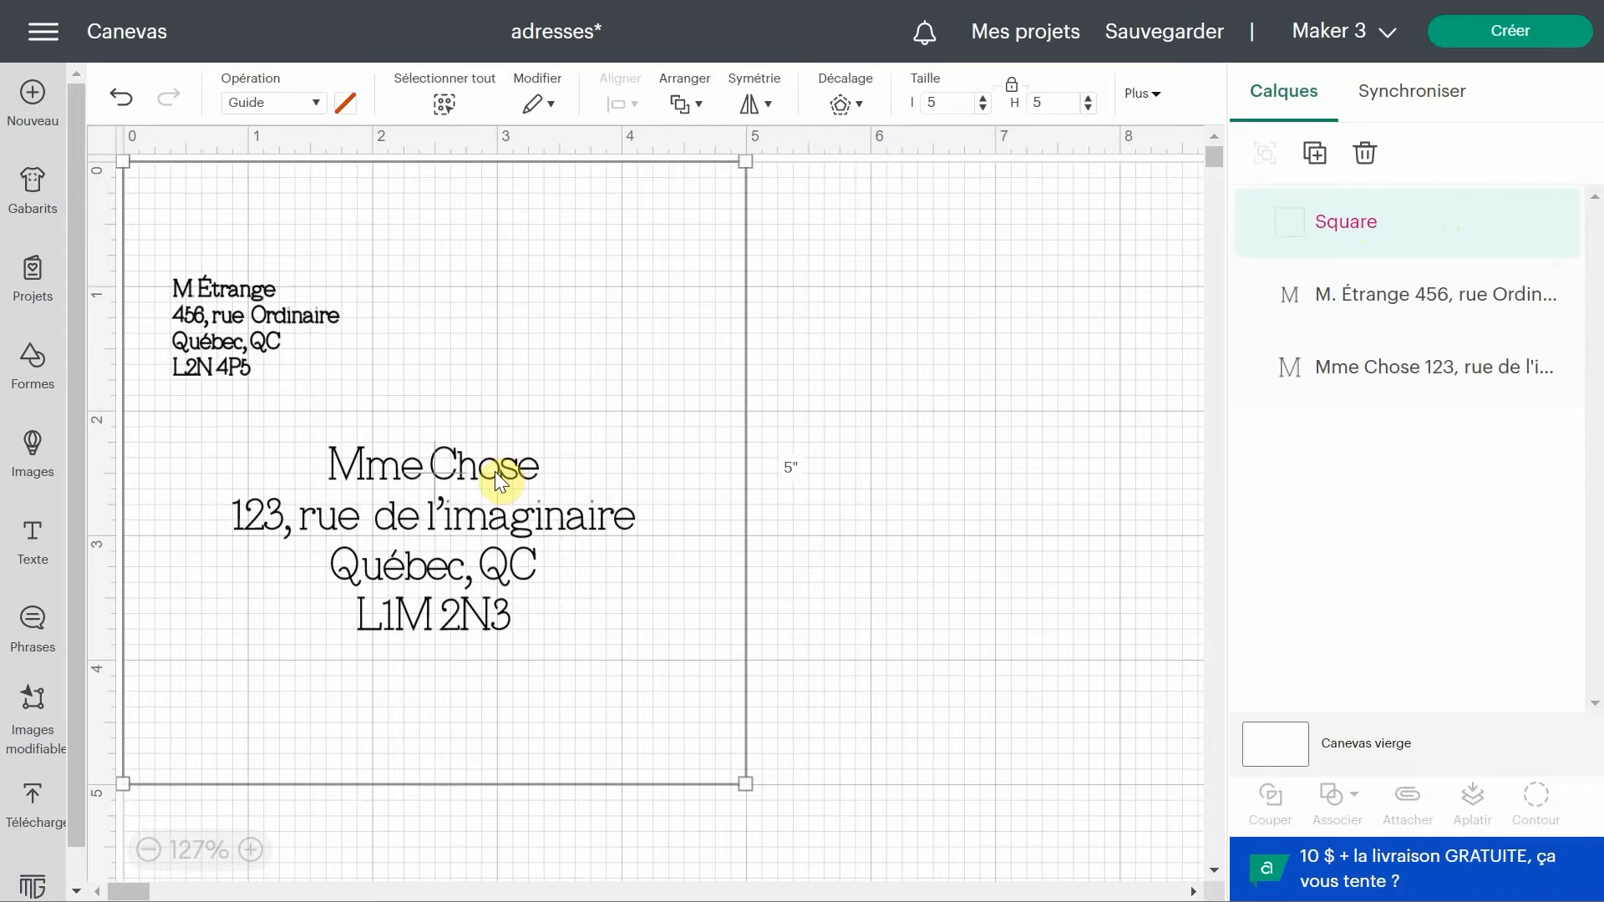
drag(1343, 261, 1340, 348)
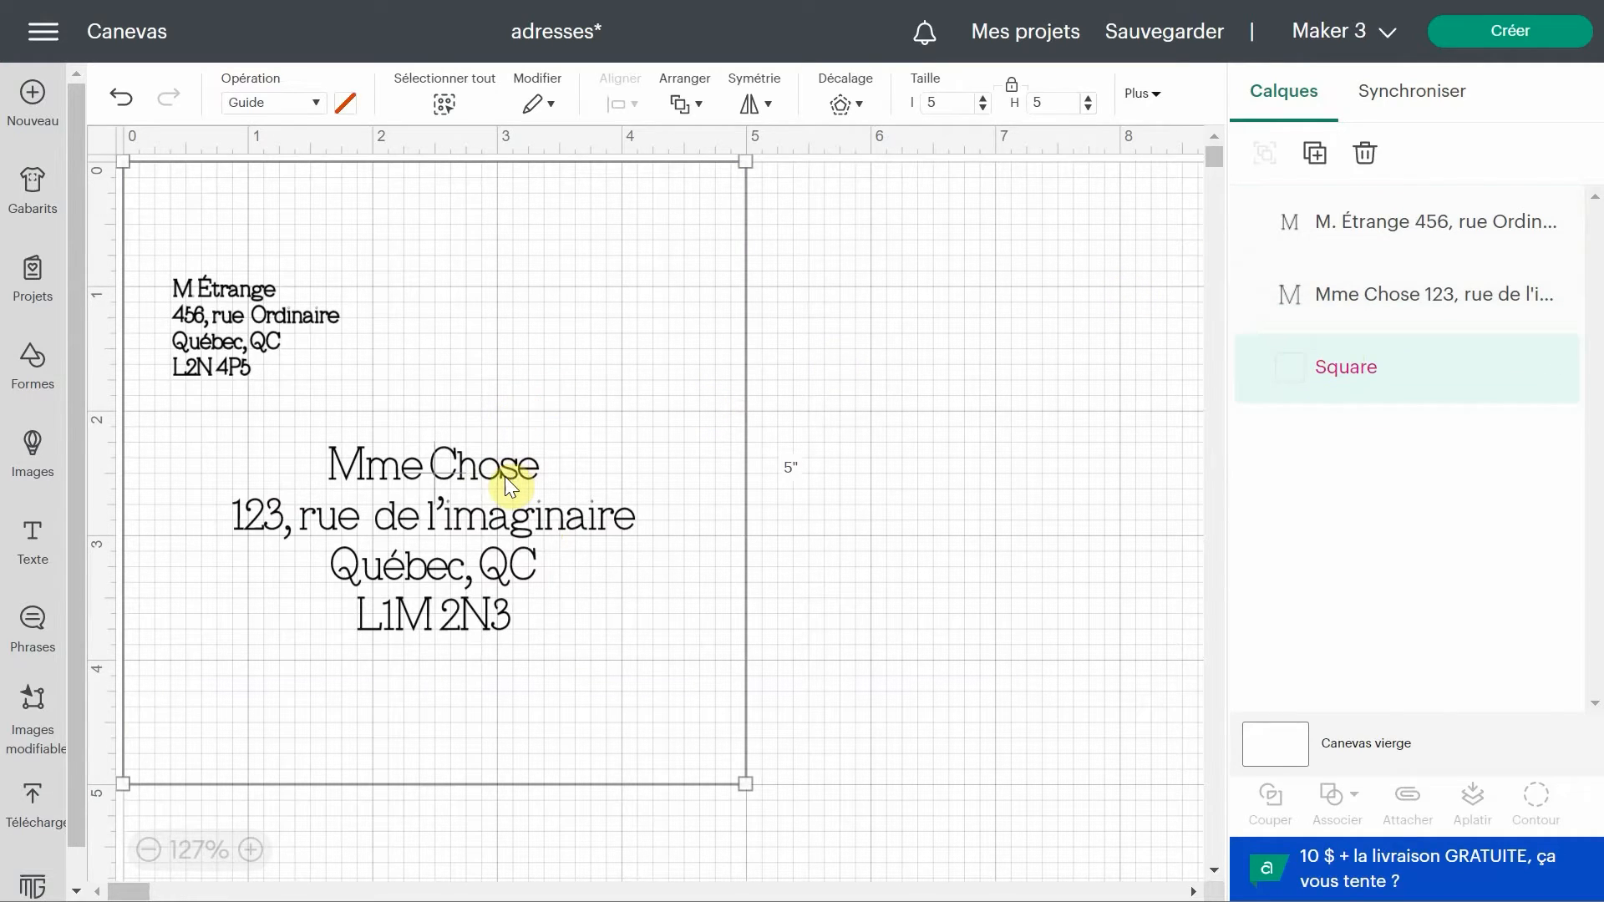
click(956, 553)
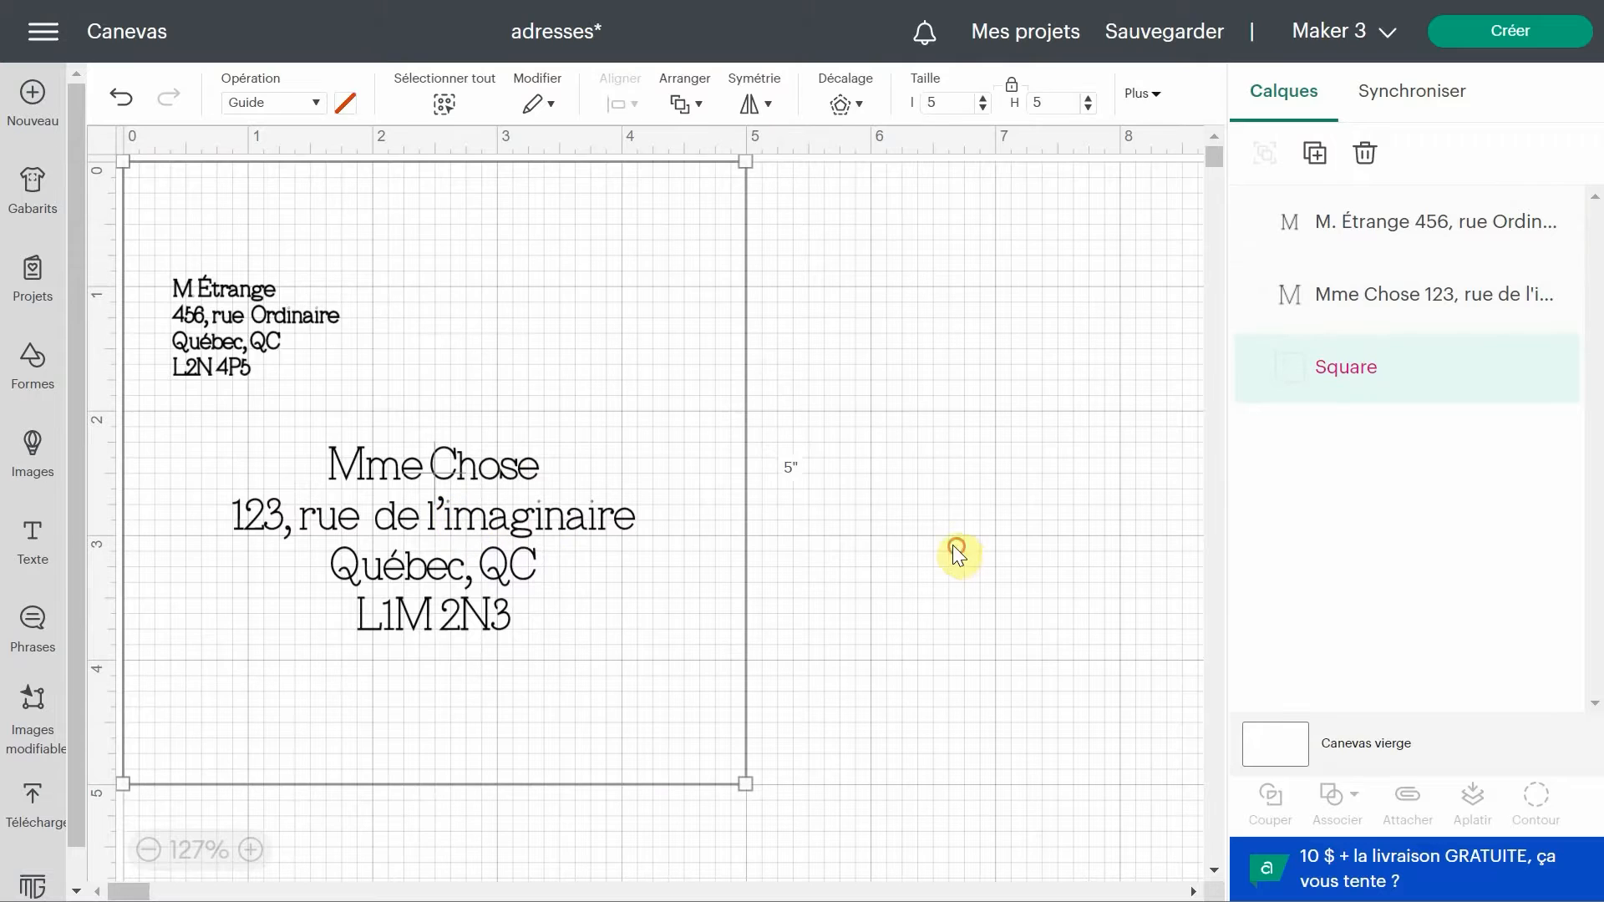
Position the sender address text at X 0.25 and Y 0.25.
click(569, 535)
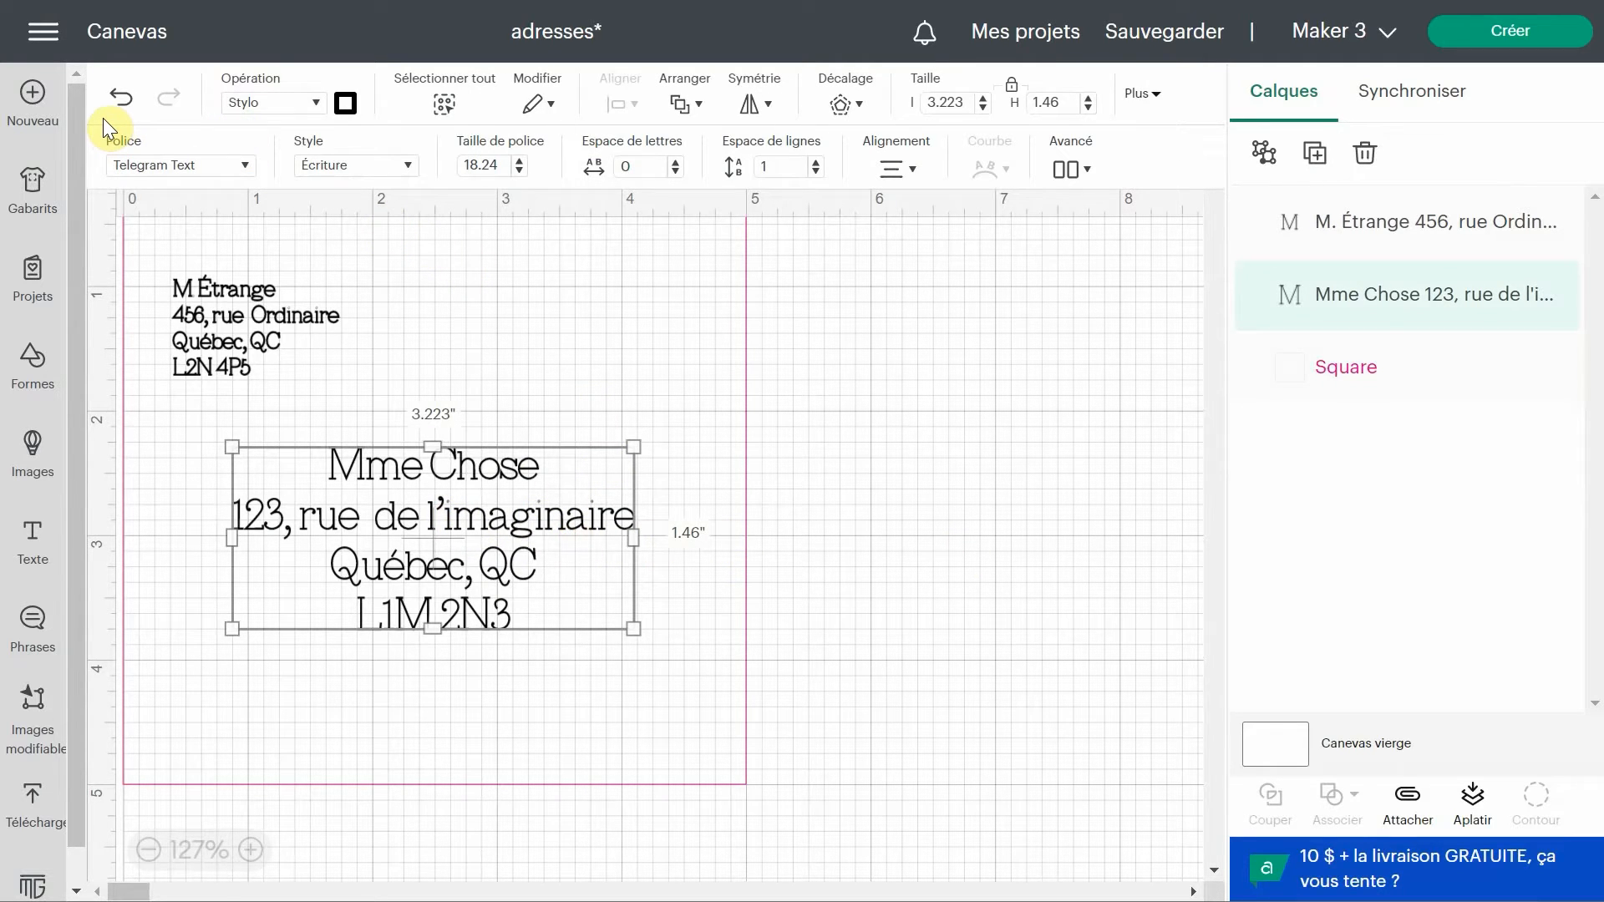
click(1026, 493)
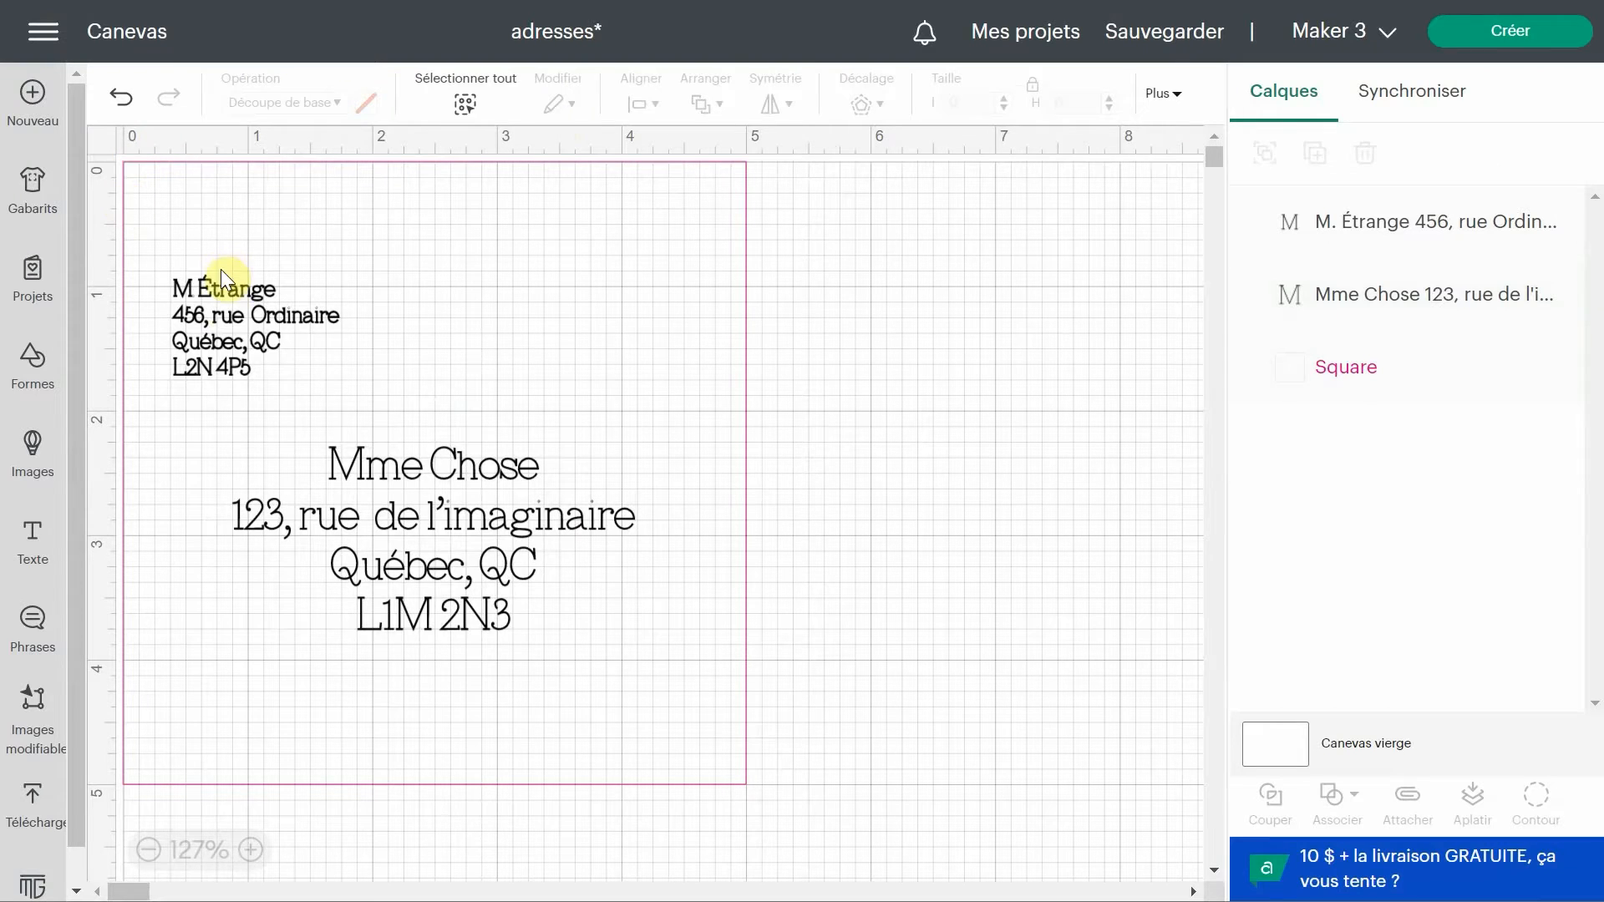
drag(219, 322, 193, 221)
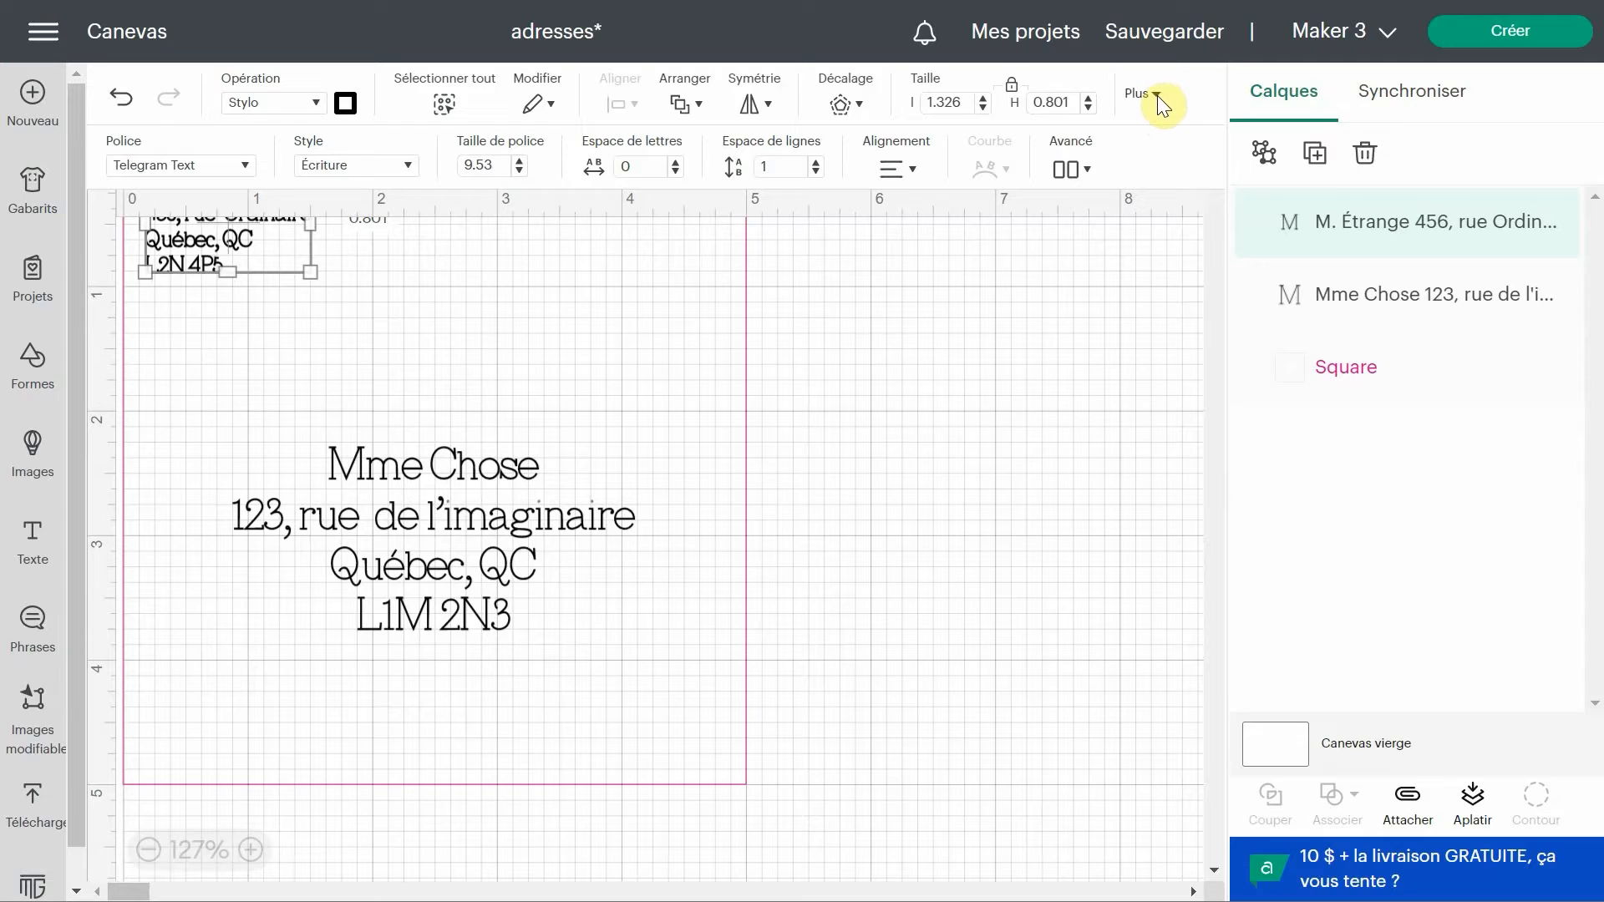
click(1152, 97)
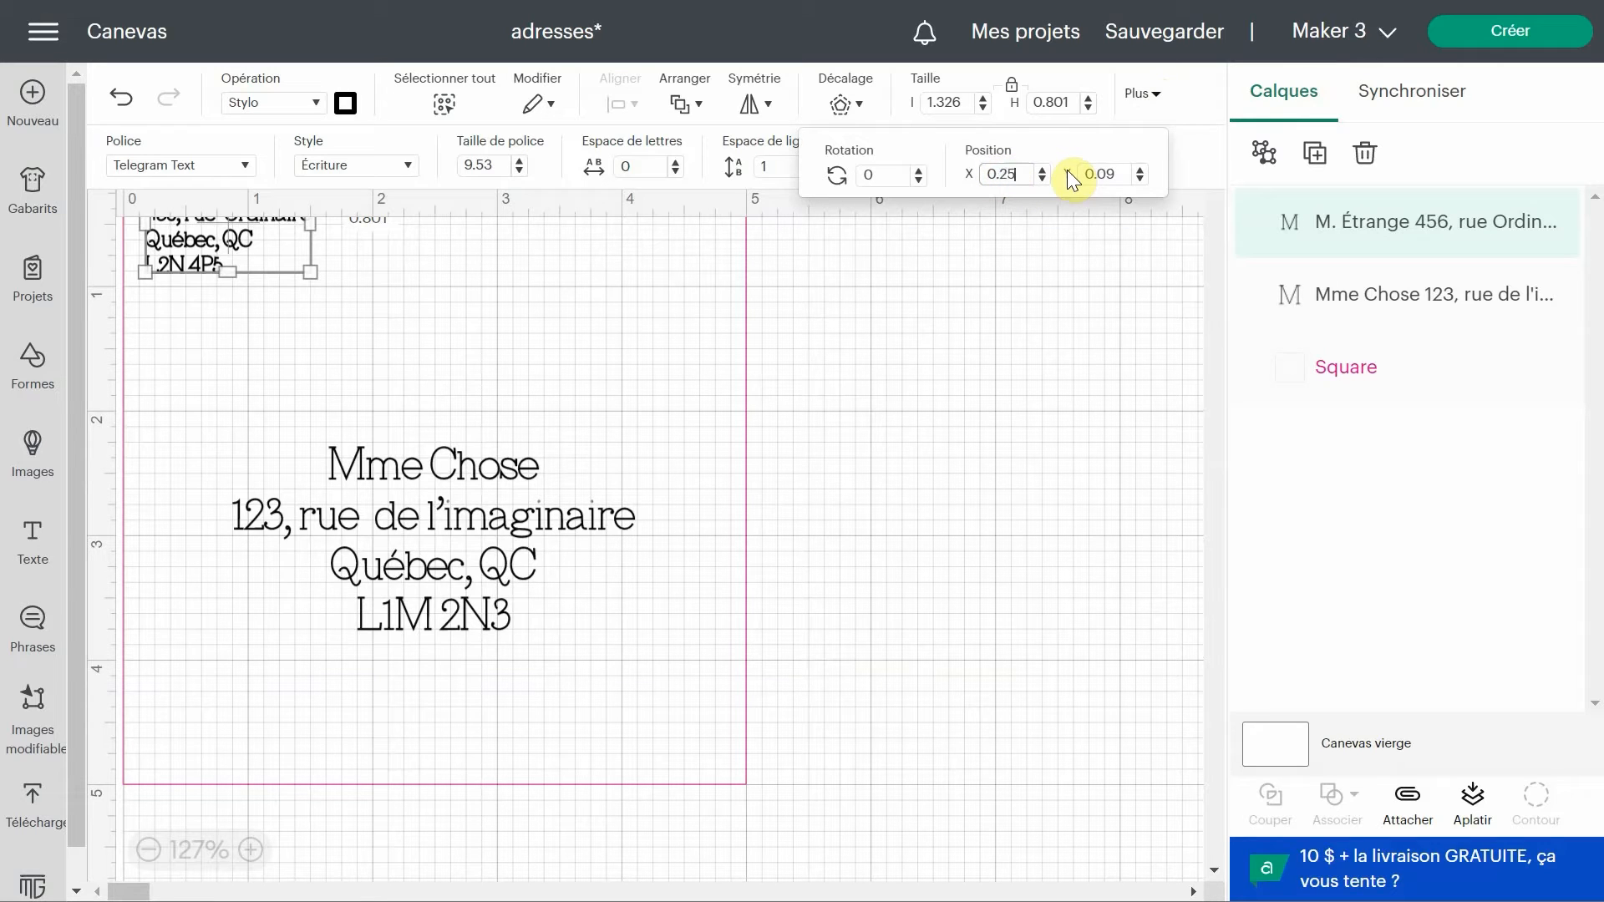
drag(1121, 173, 1100, 178)
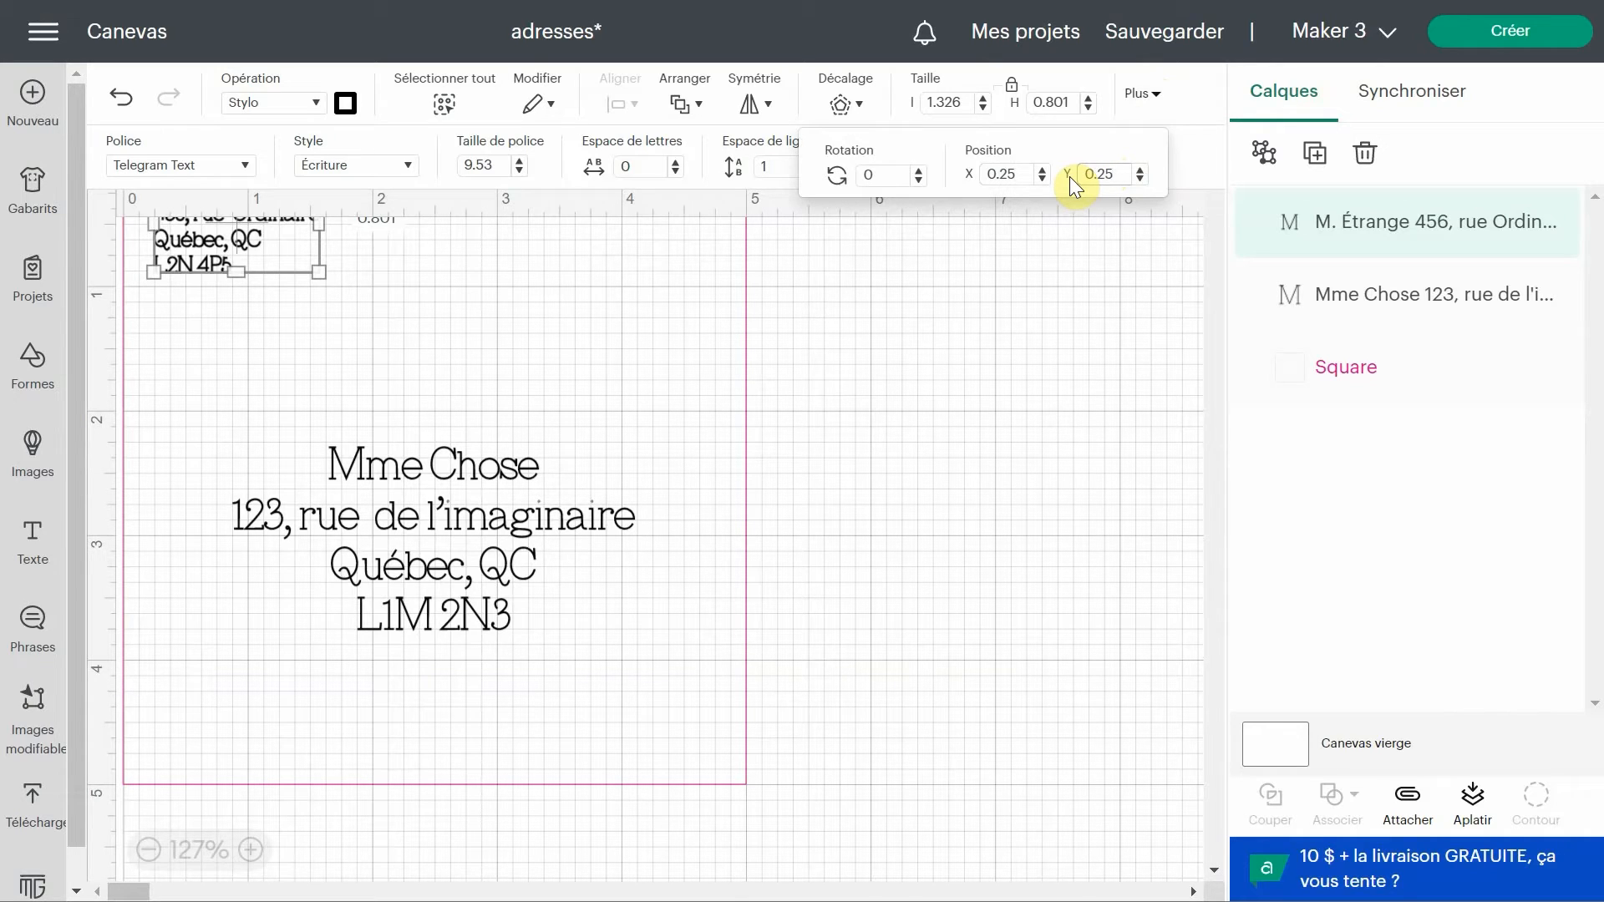
key(Return)
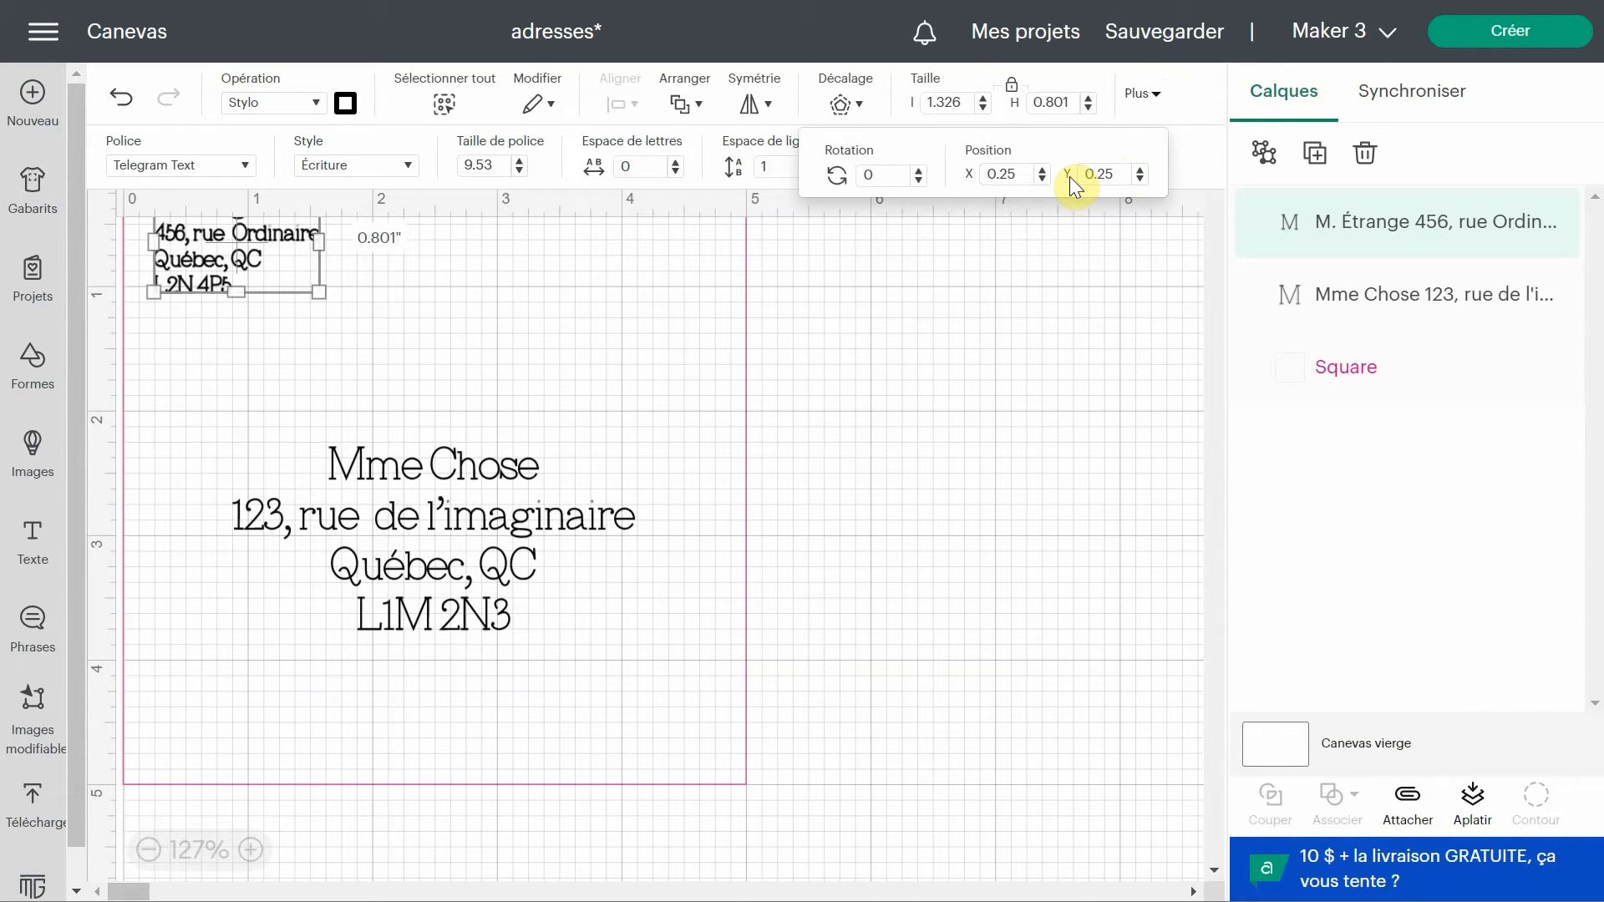
click(884, 513)
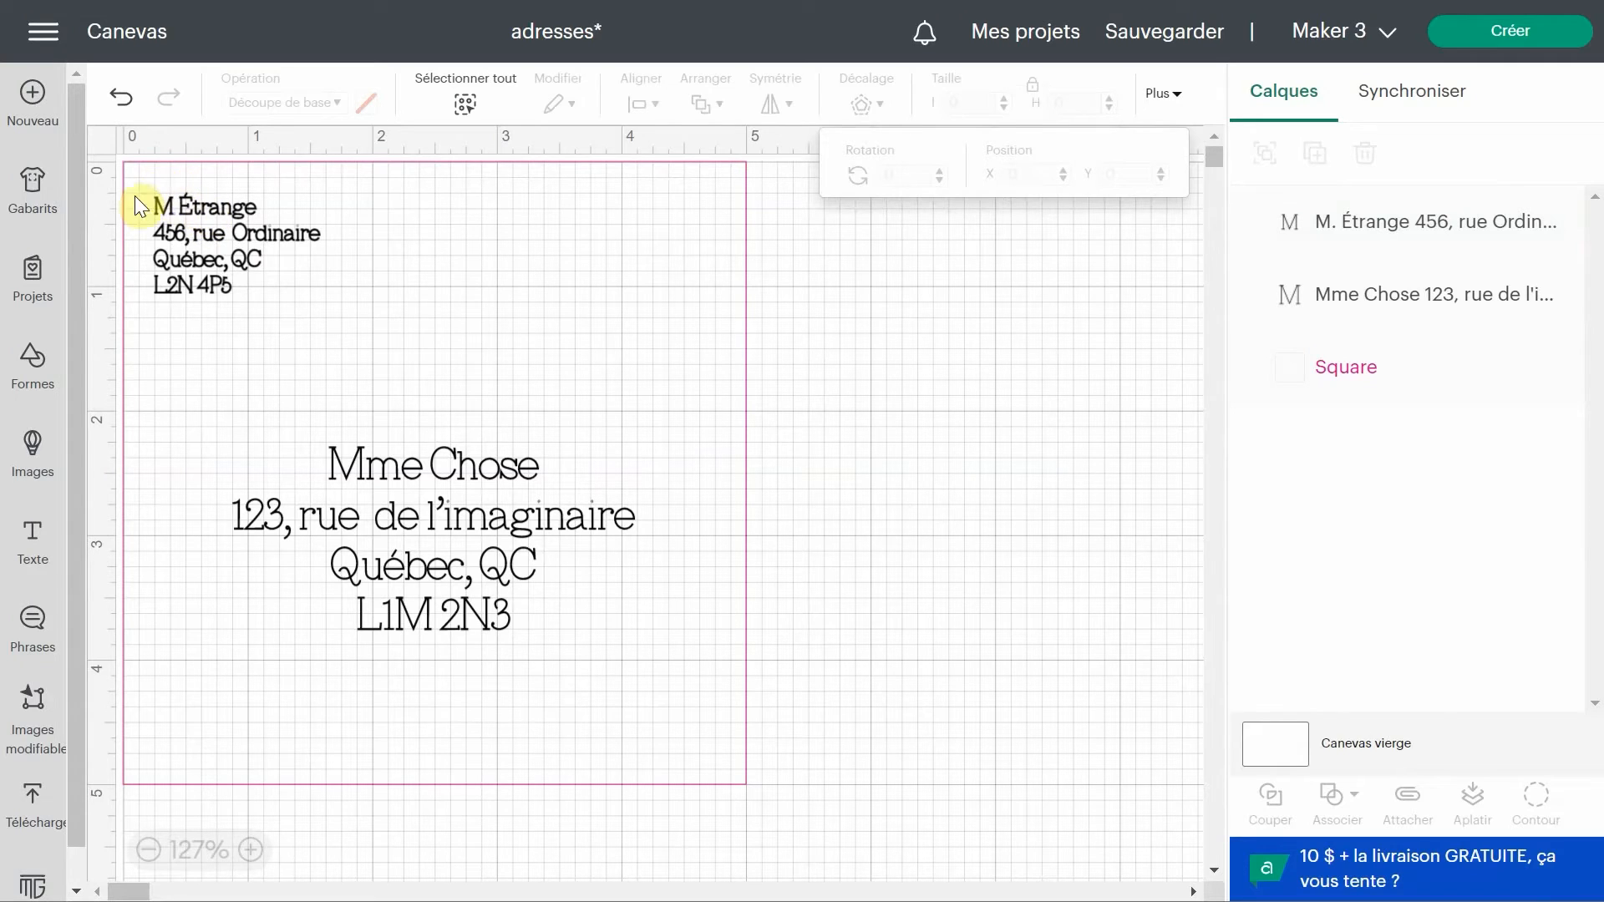
Enlarge the sender address text to about 1.5 by 0.9 inches, keeping its position at 0.25, 0.25.
click(238, 254)
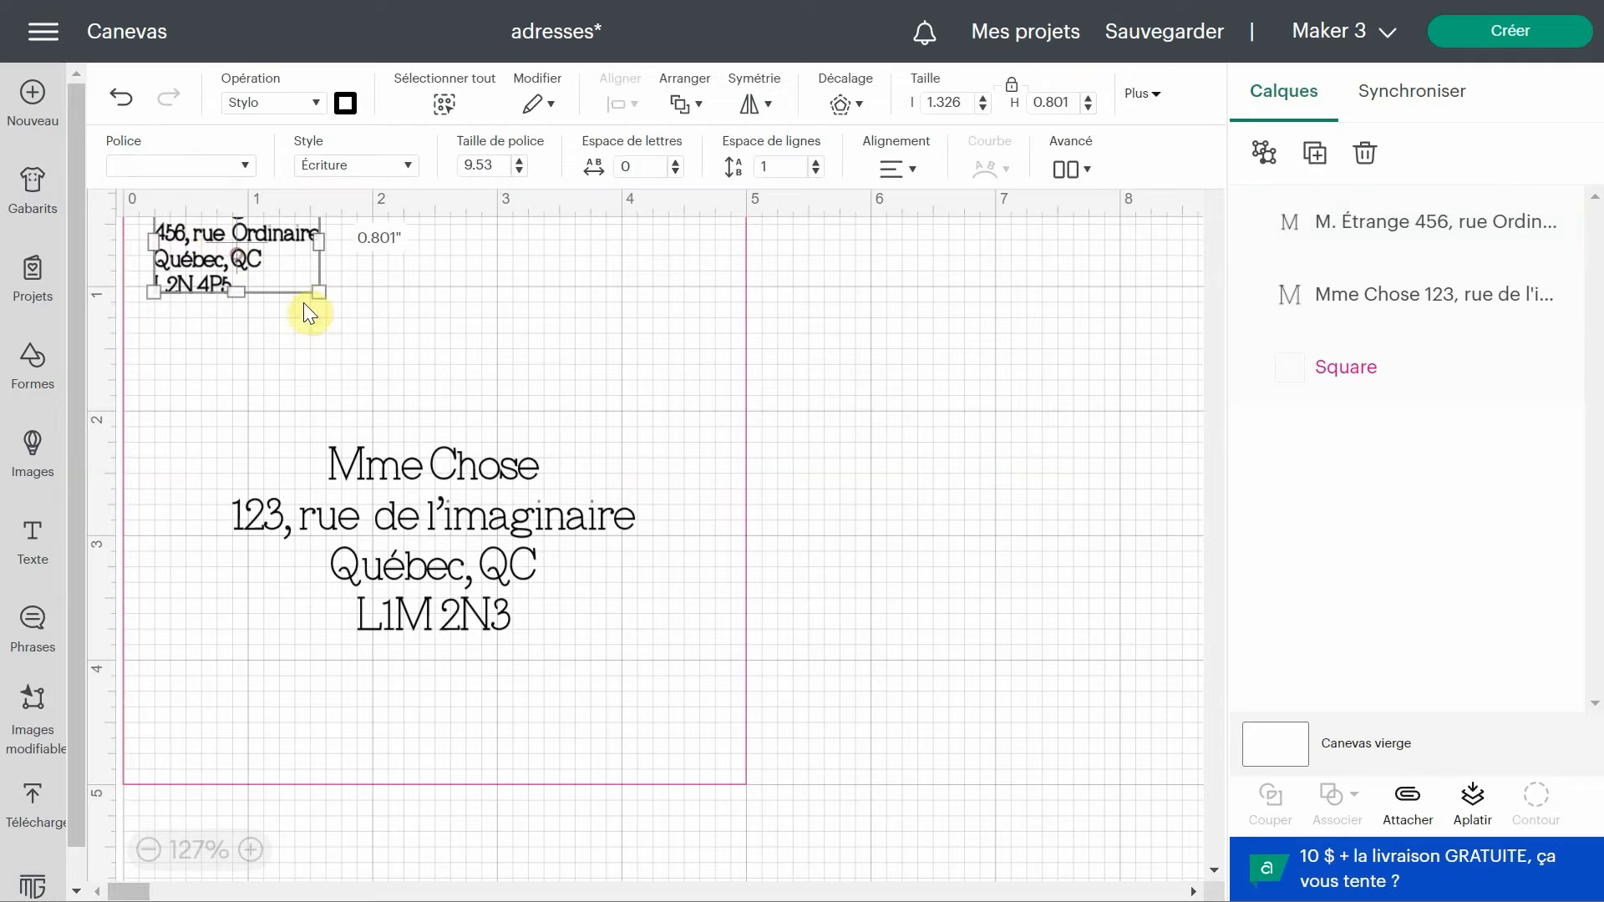
drag(319, 295, 343, 308)
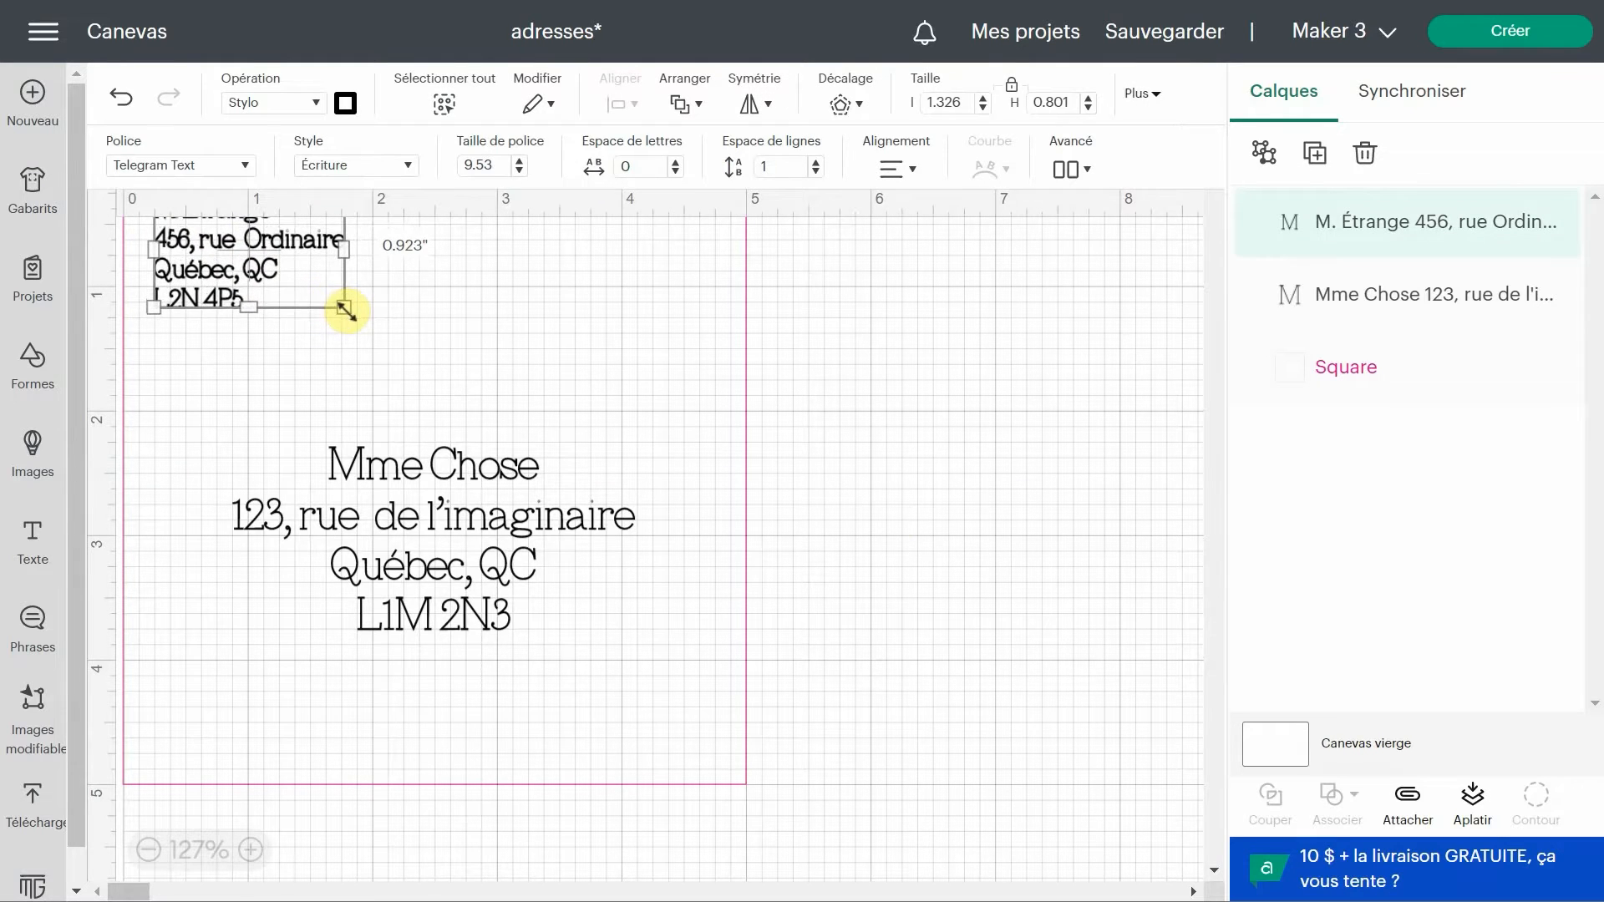
click(401, 349)
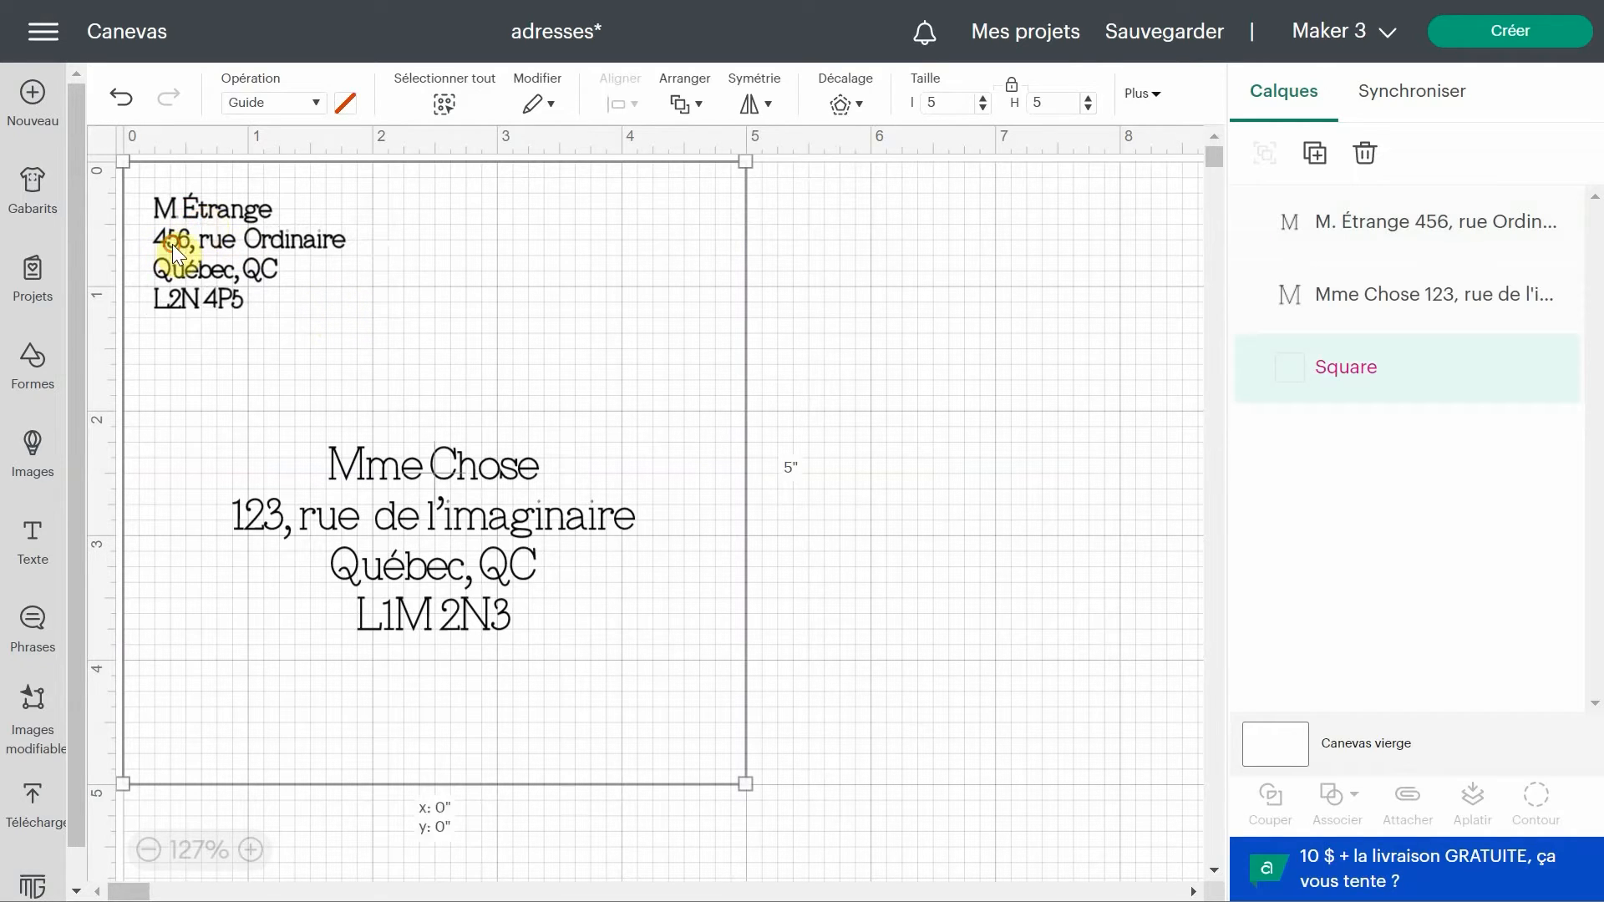
click(1355, 436)
click(877, 329)
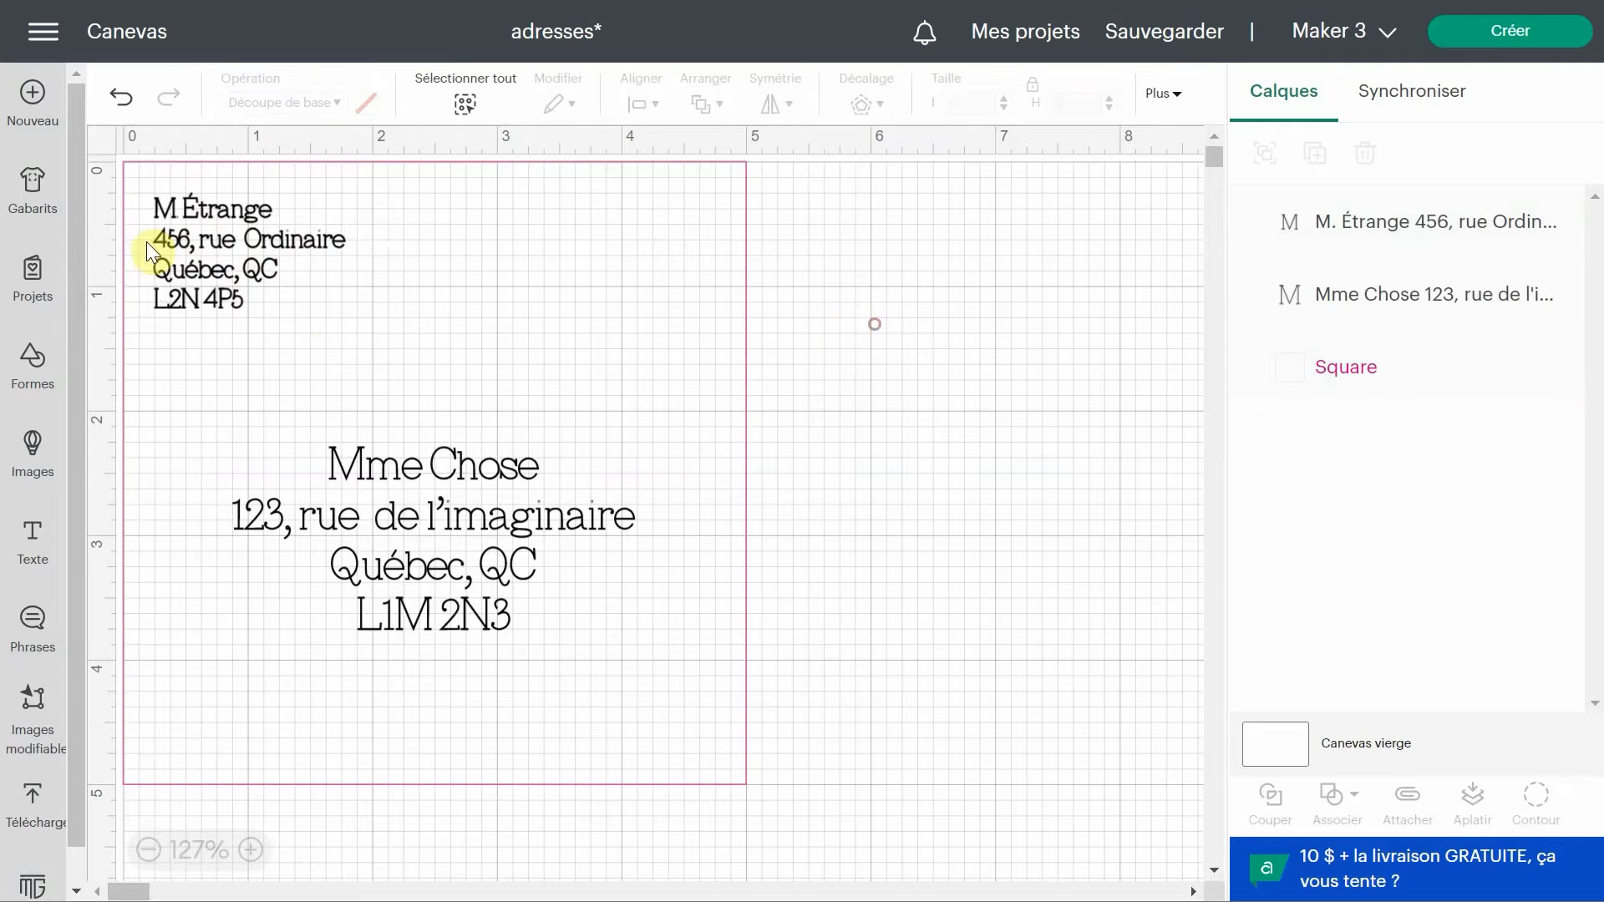
click(188, 252)
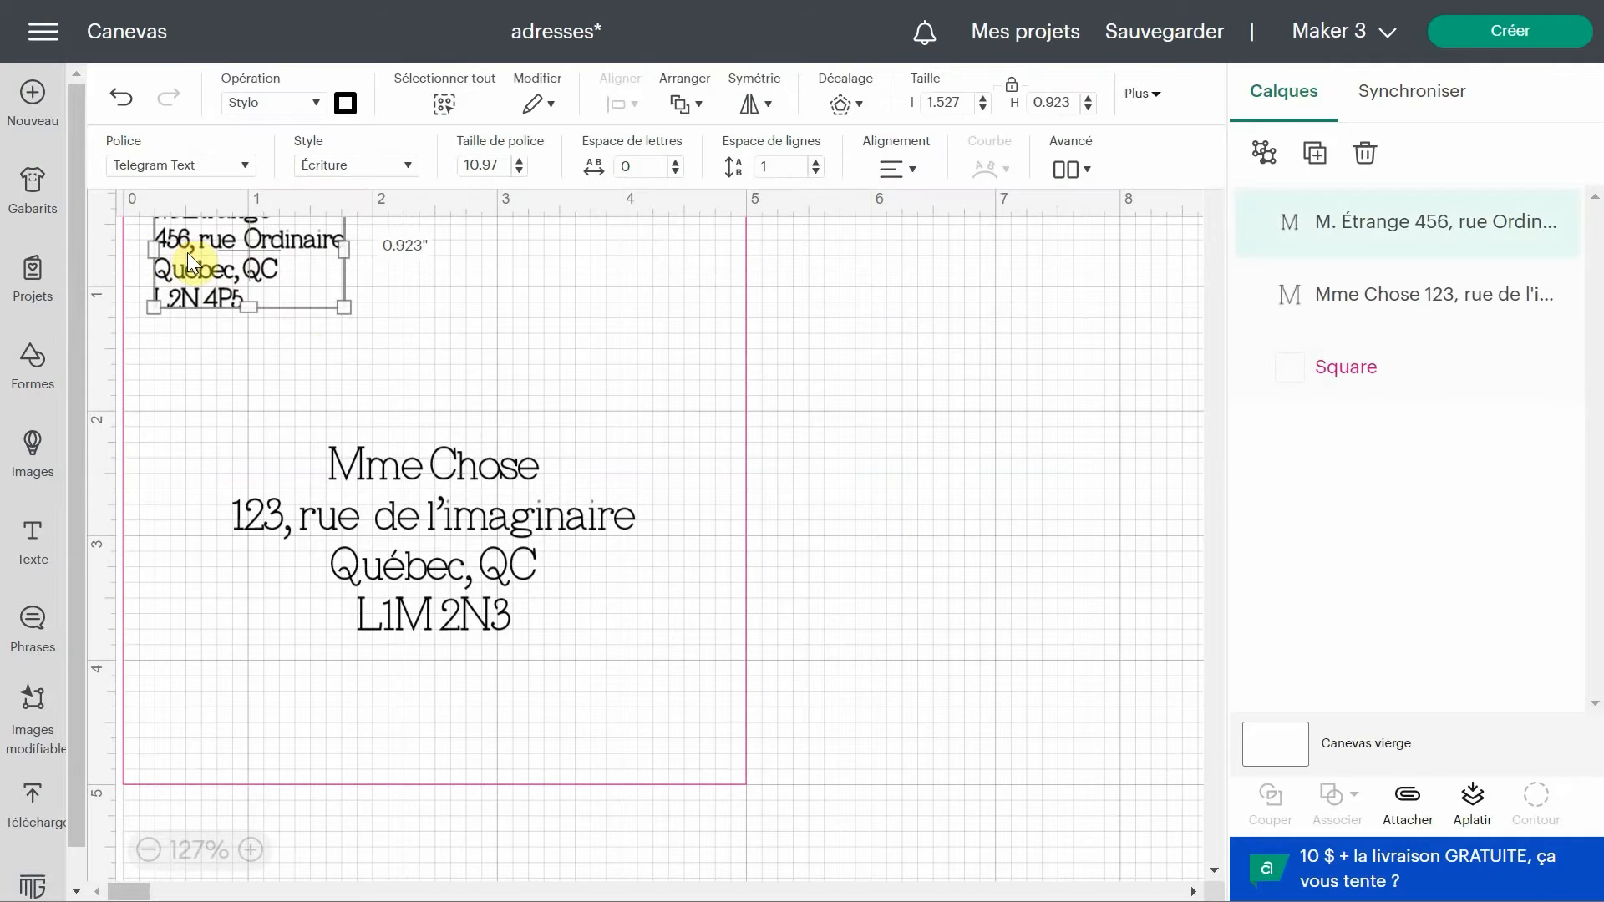
click(1160, 97)
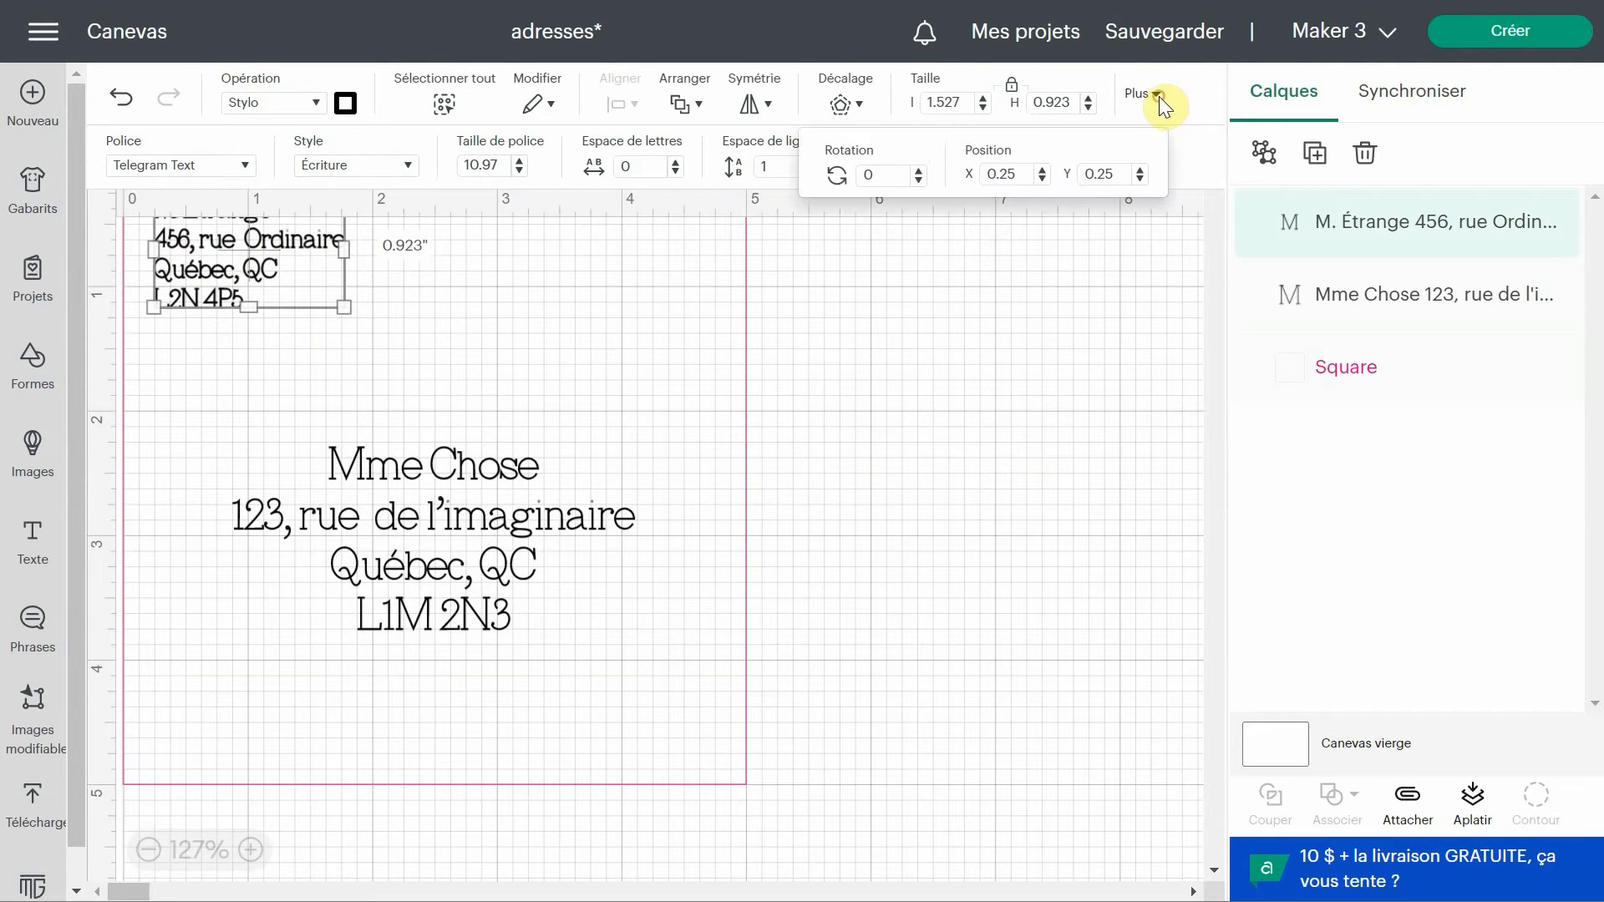
click(1096, 322)
Resize the recipient address to about 3.1 by 1.4 inches, then attach both address texts together.
click(440, 518)
drag(440, 519, 440, 499)
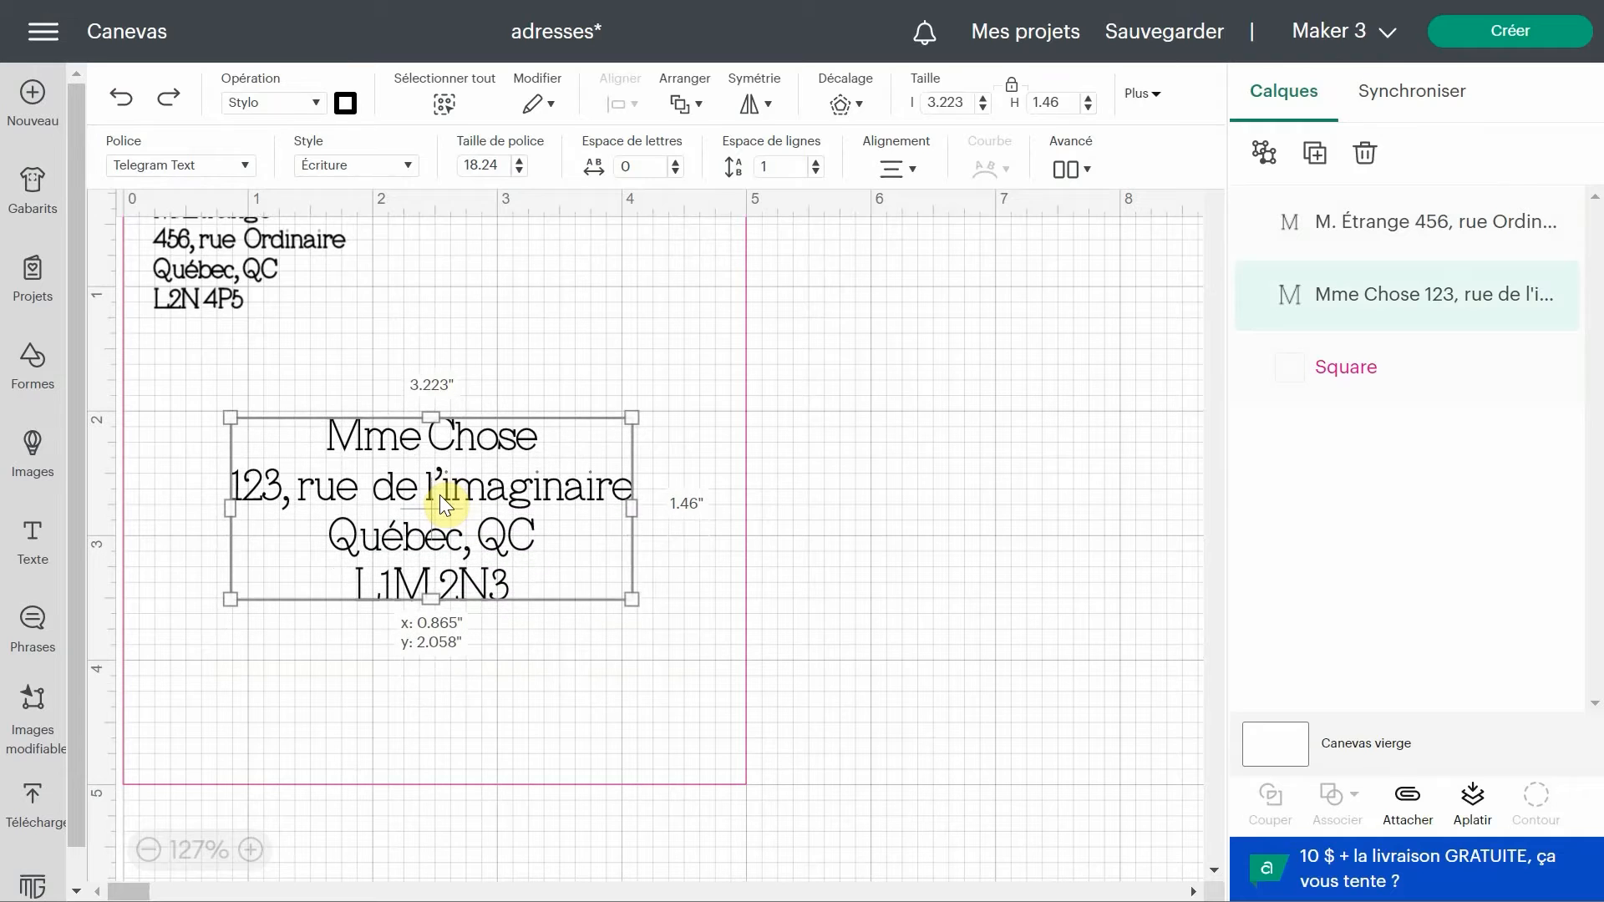
drag(621, 583, 605, 575)
drag(470, 511, 477, 508)
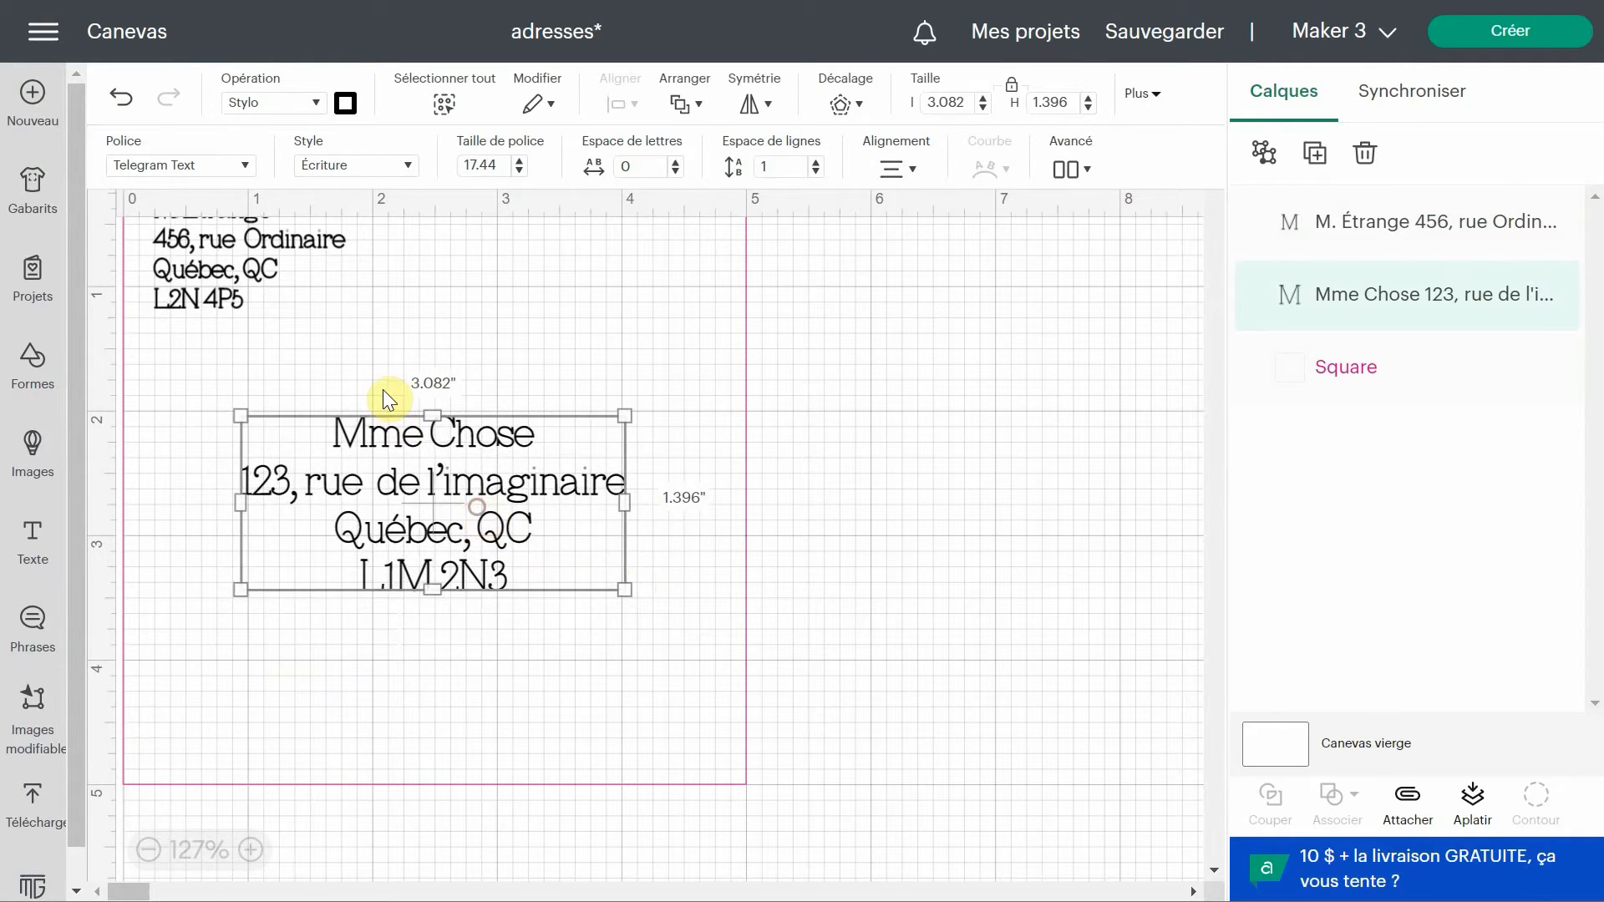
shift+click(248, 274)
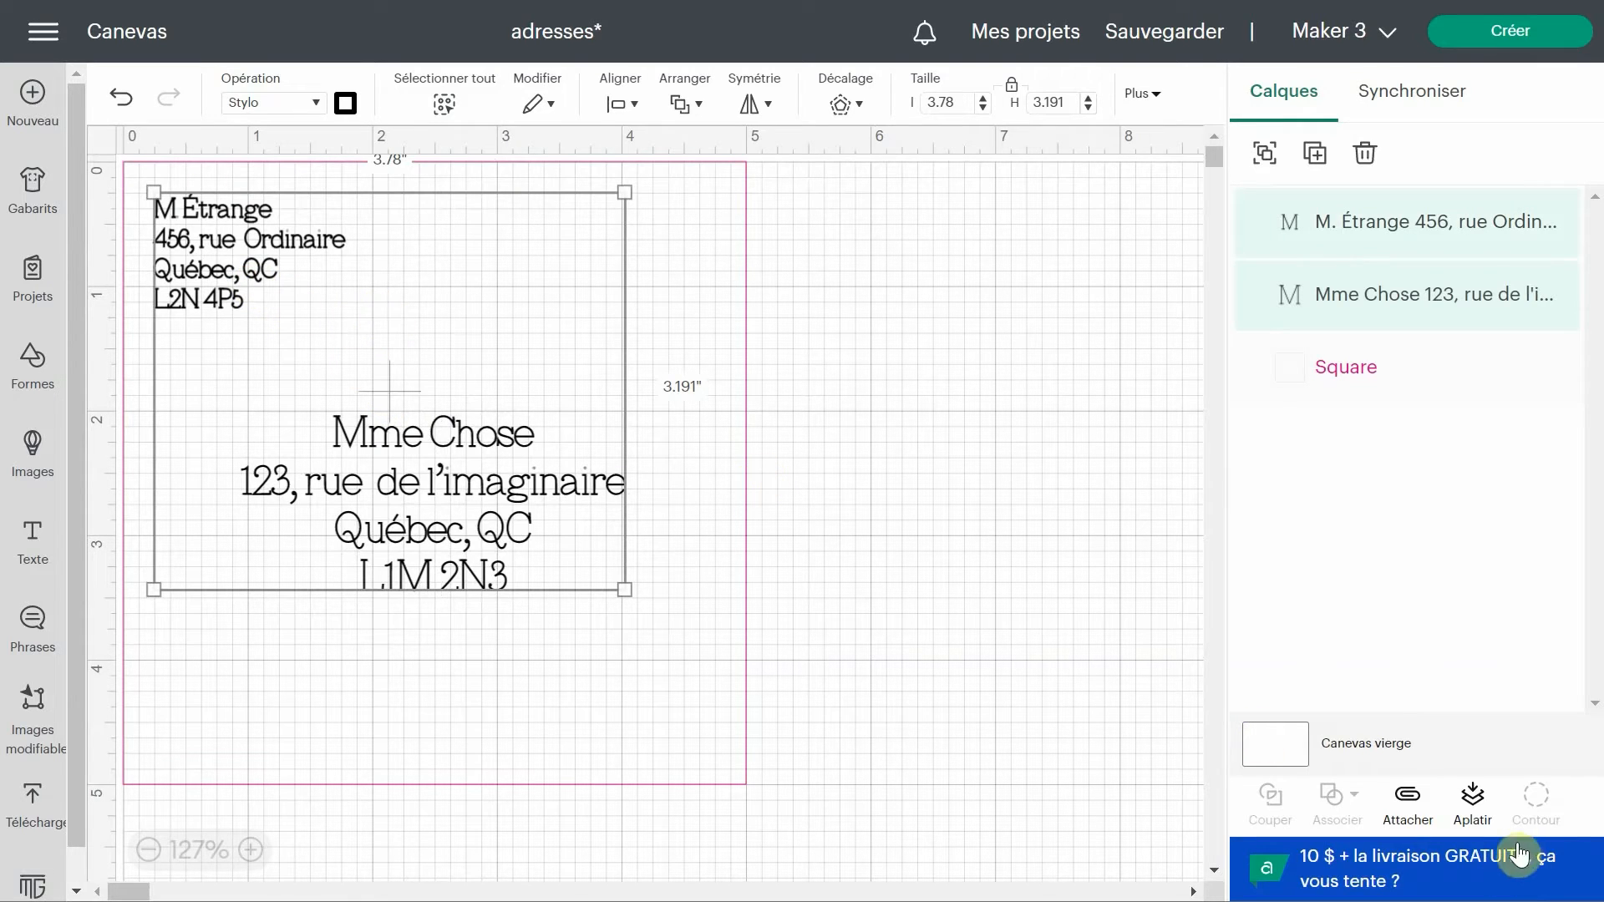
click(1405, 803)
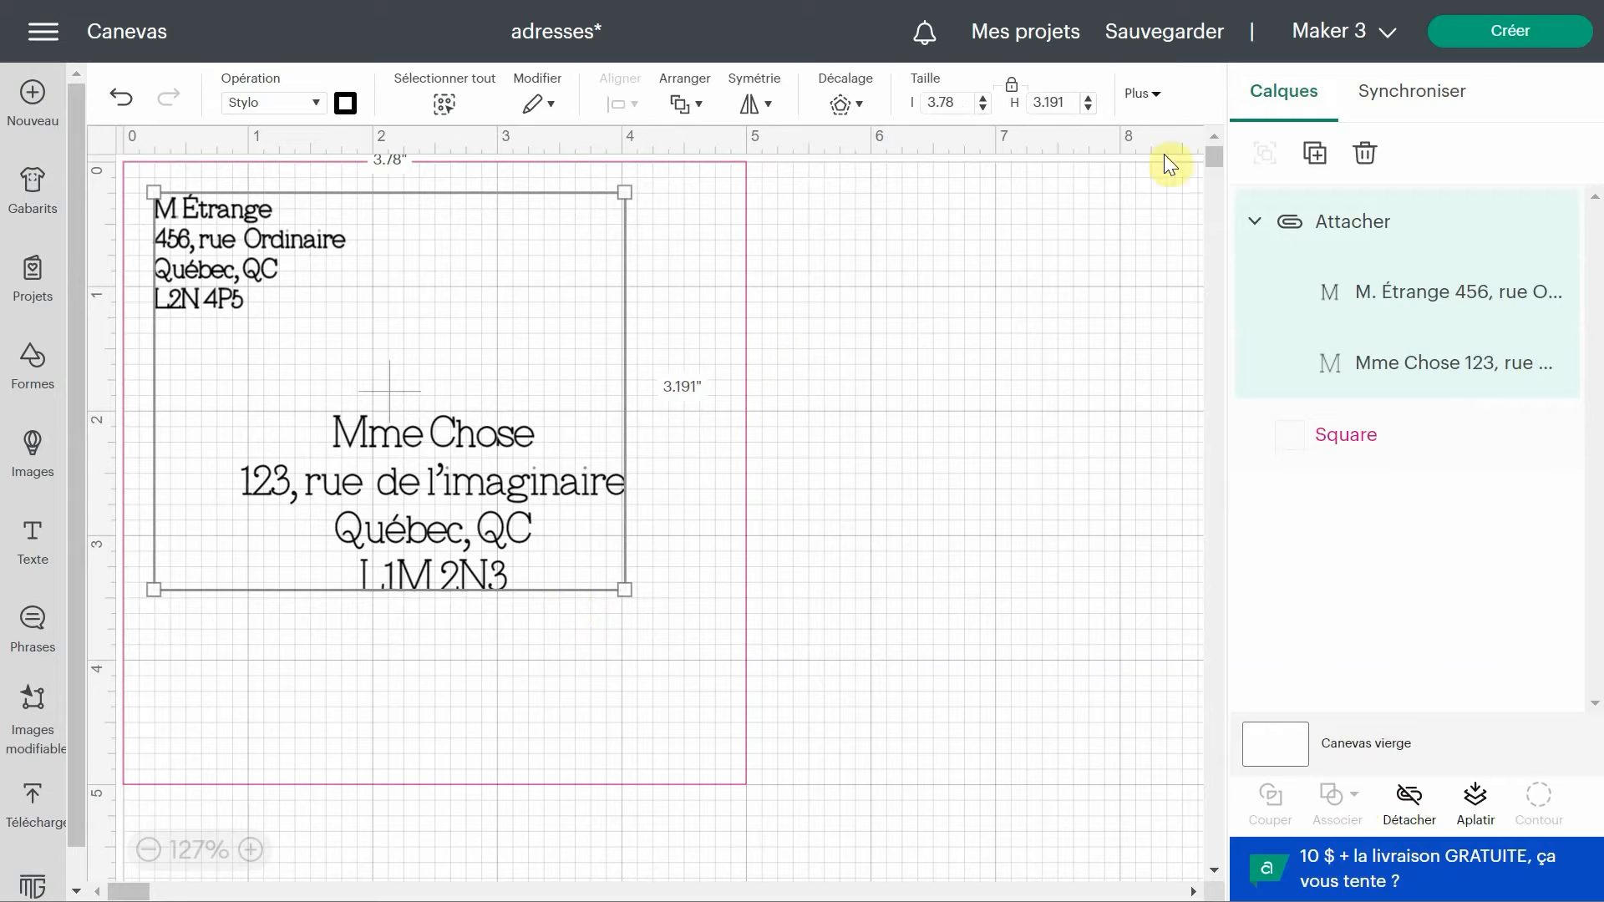
Preview the design on the cutting mat, then cancel back to the canvas.
click(1527, 37)
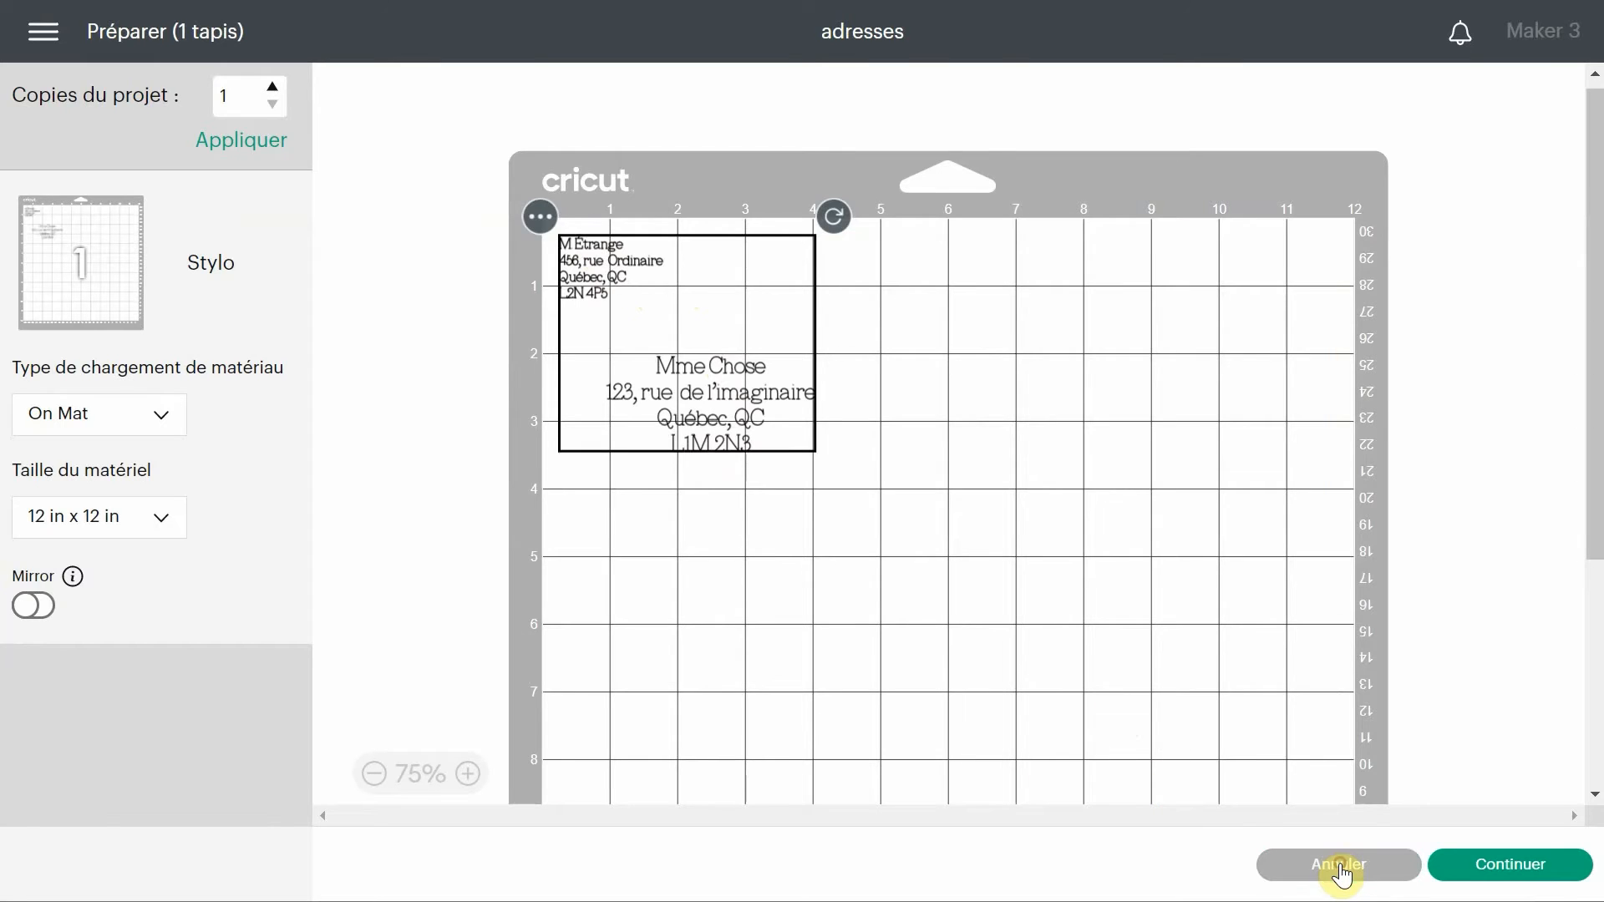
click(1339, 867)
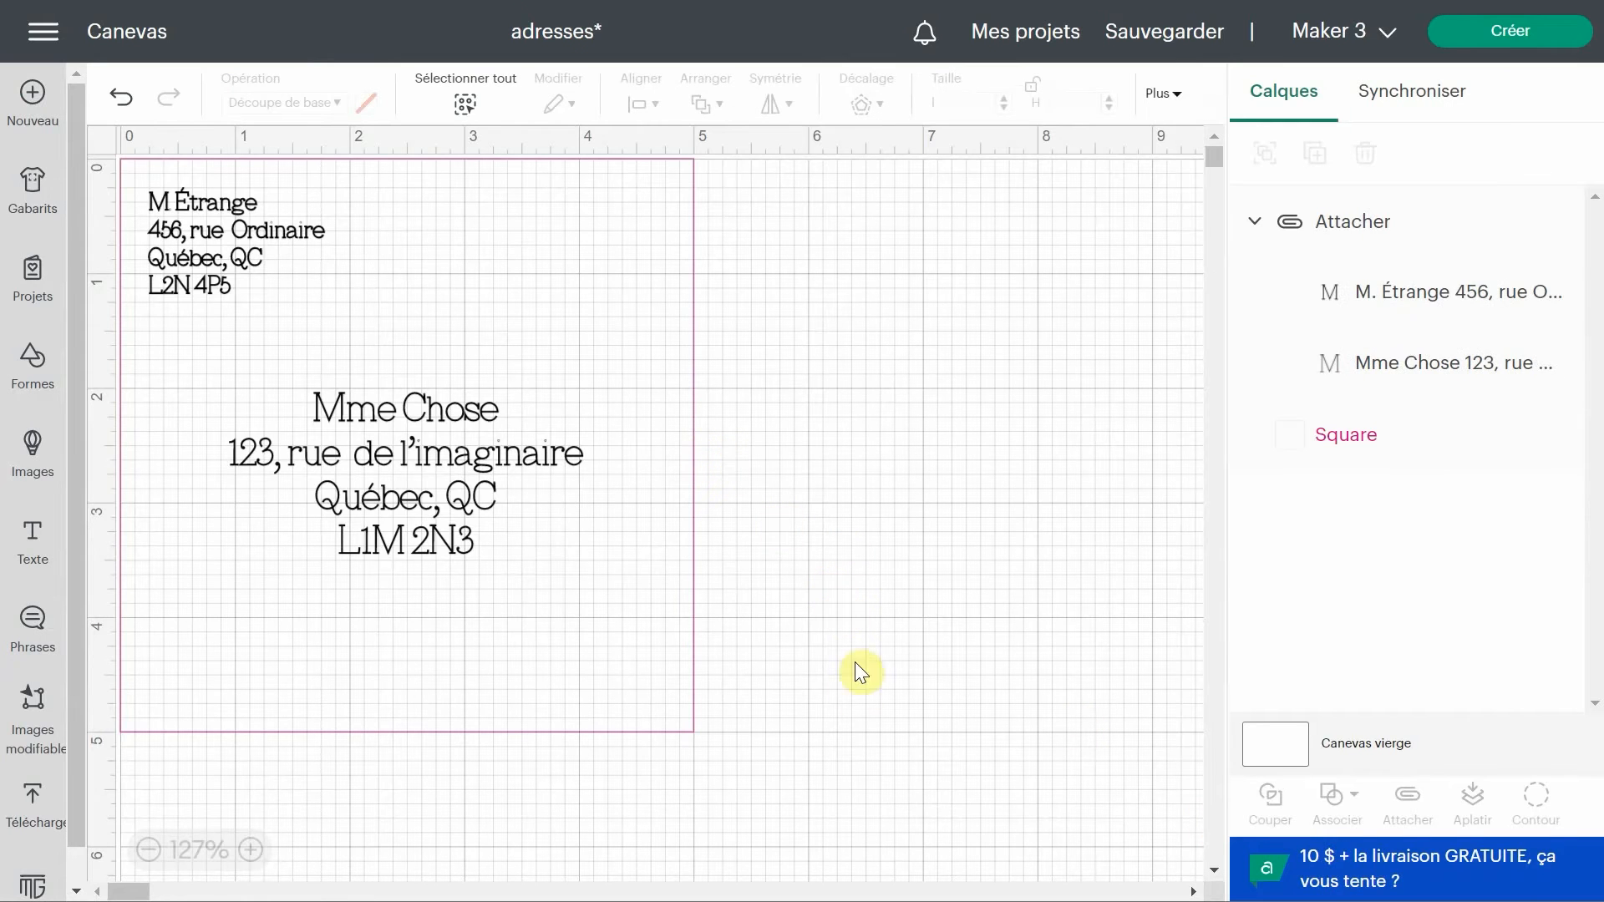
Select the whole attached address group with its square and duplicate it.
drag(812, 757, 242, 182)
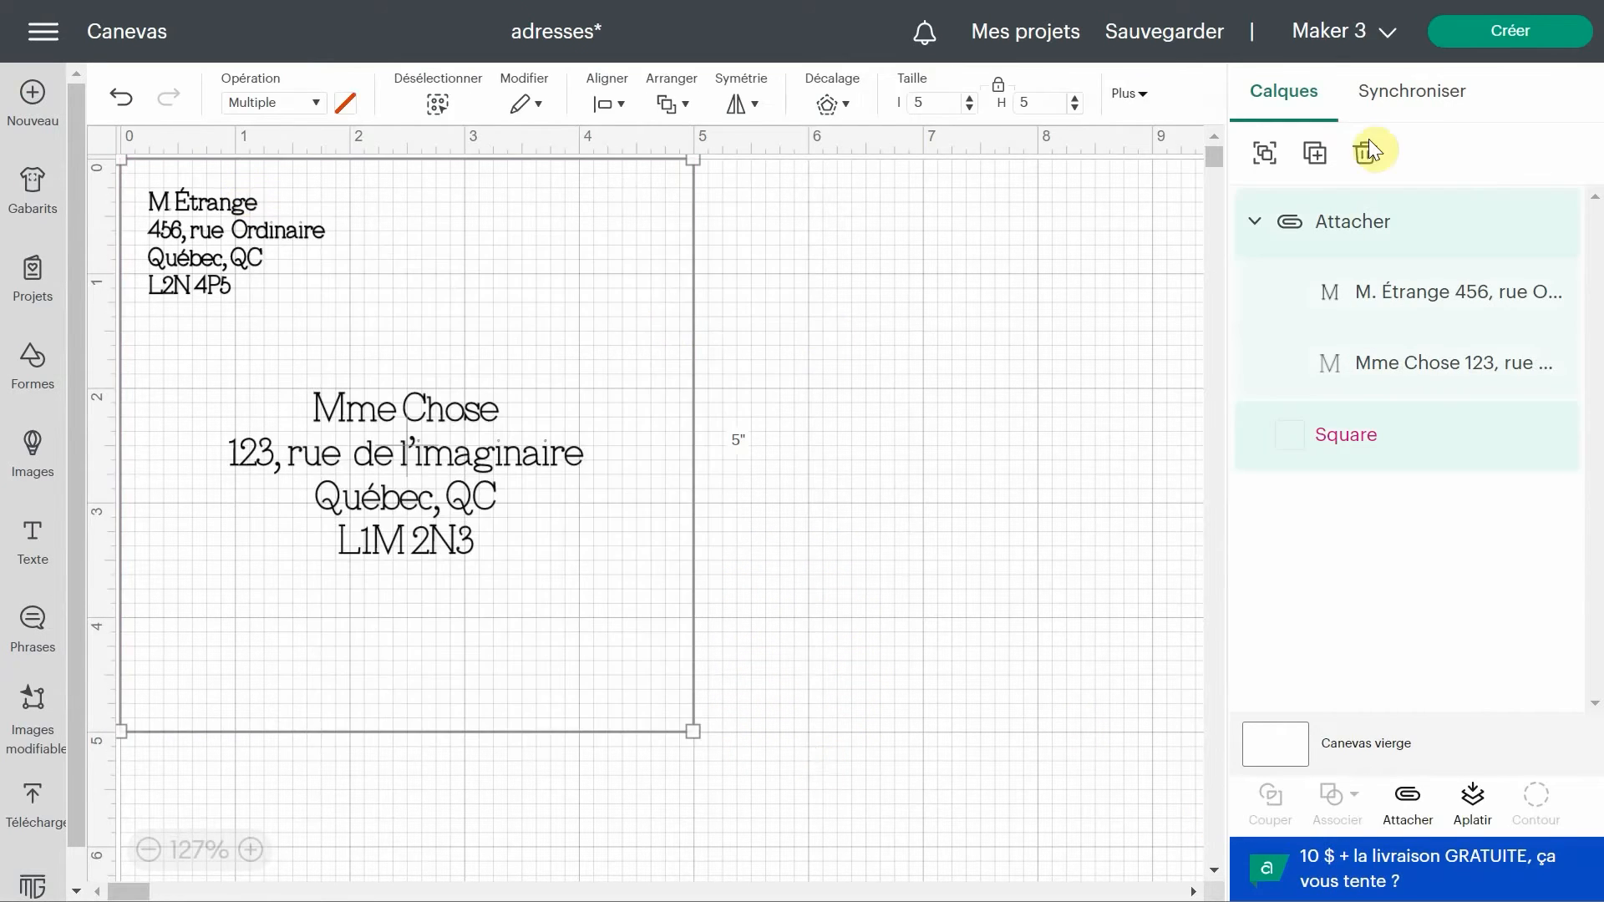
click(1319, 156)
click(151, 850)
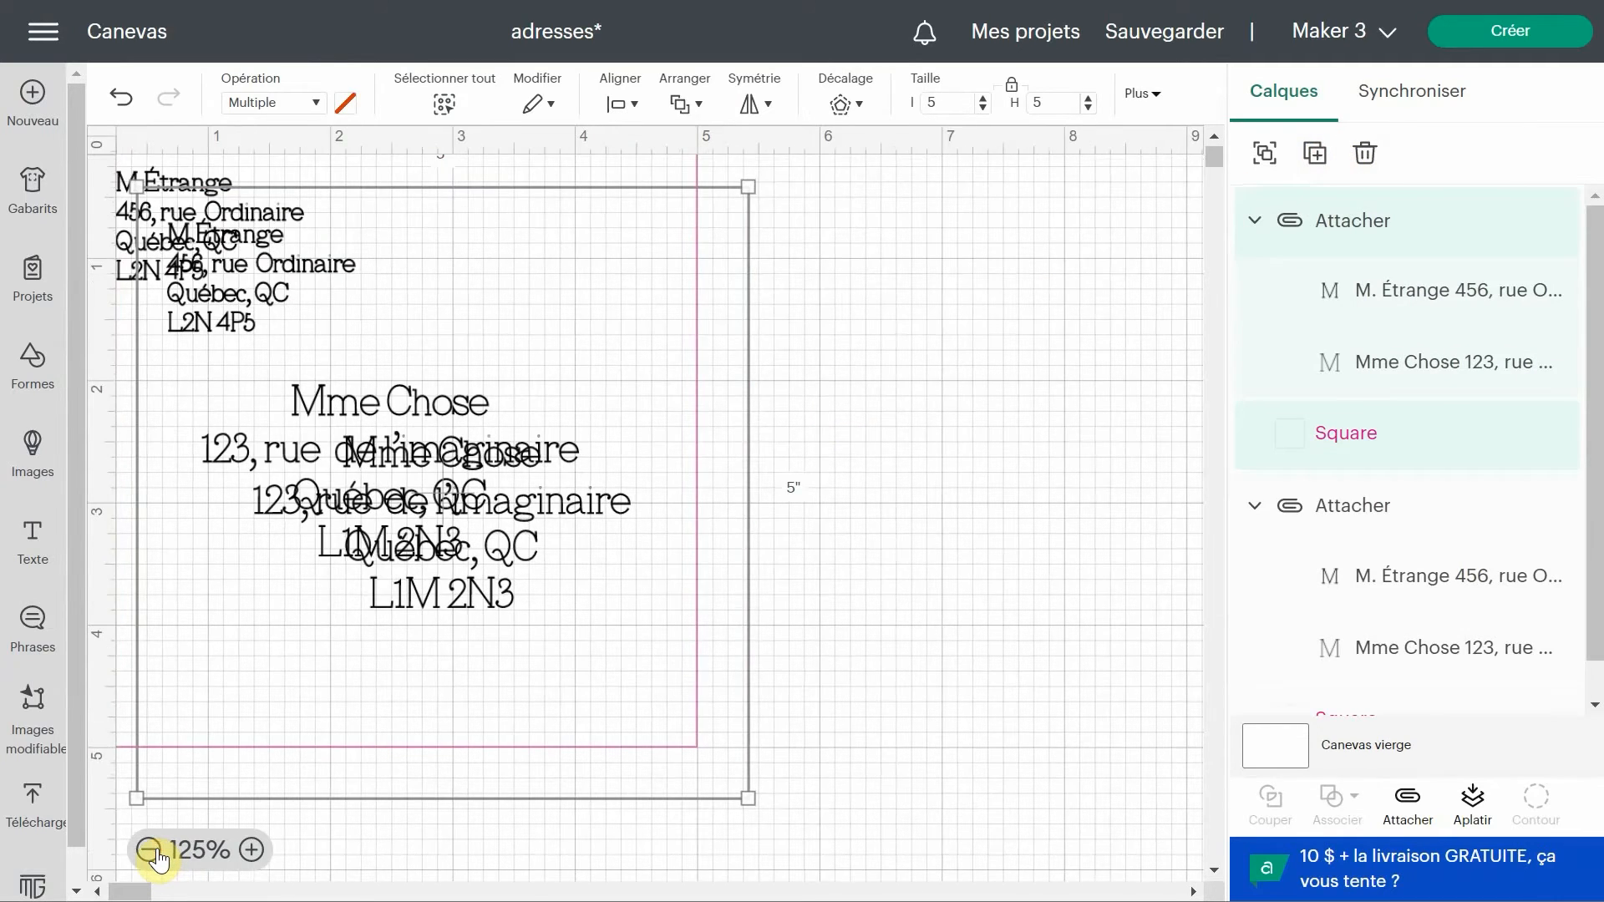
click(151, 850)
click(149, 850)
click(148, 851)
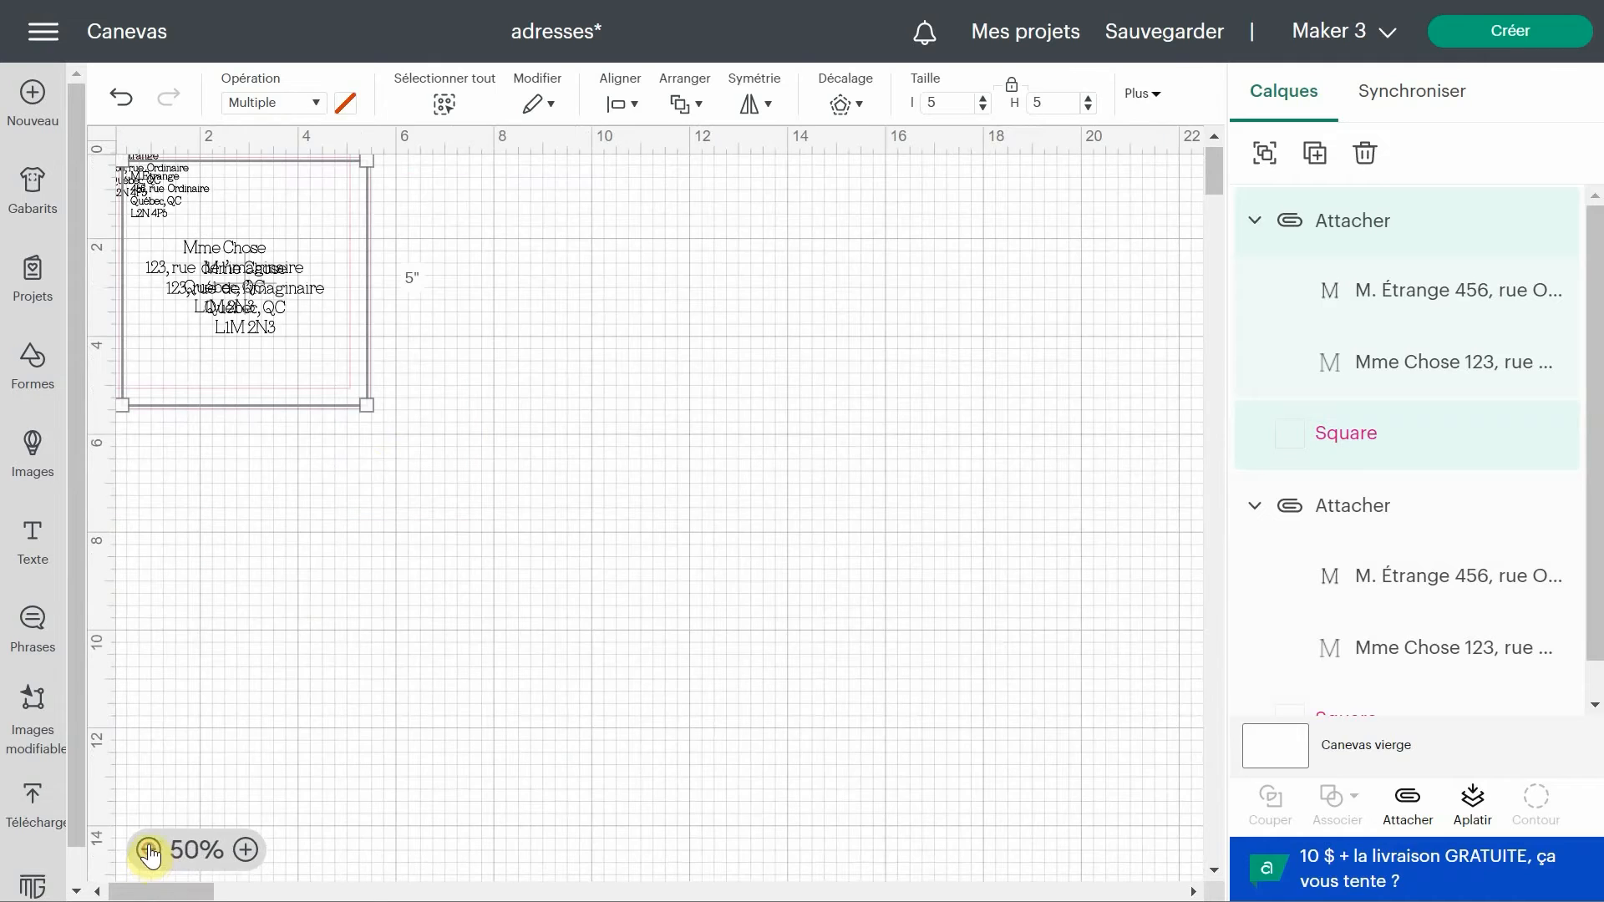
Move the duplicated envelope design below the original and set its position to X 0 and Y 6.
drag(253, 273, 231, 548)
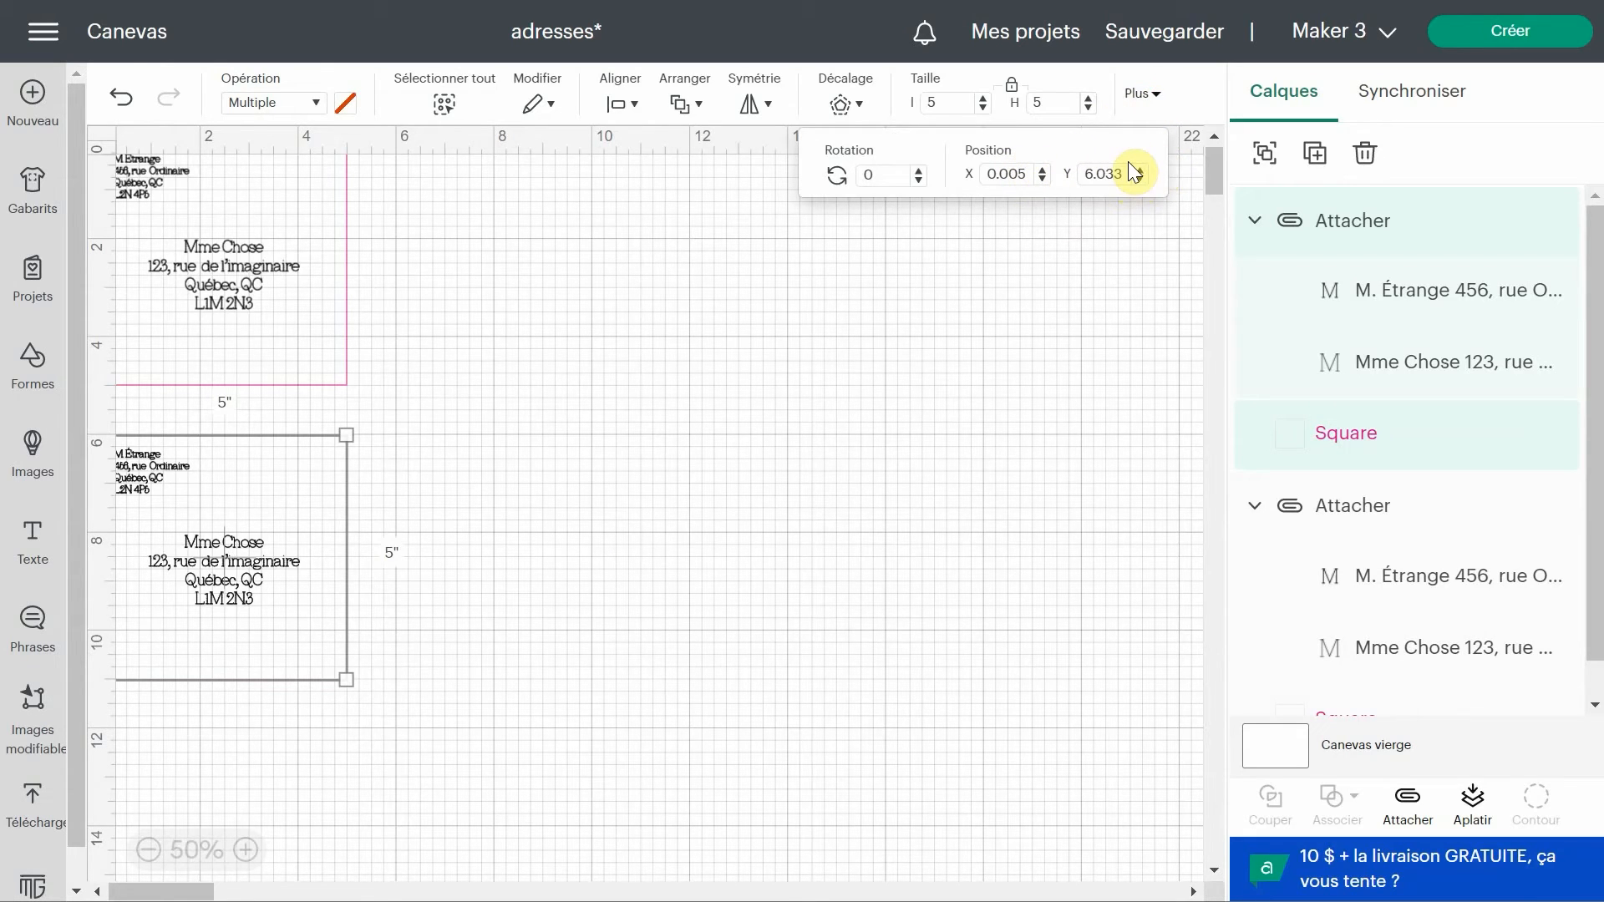
click(1007, 174)
text(0)
drag(1124, 174, 1071, 172)
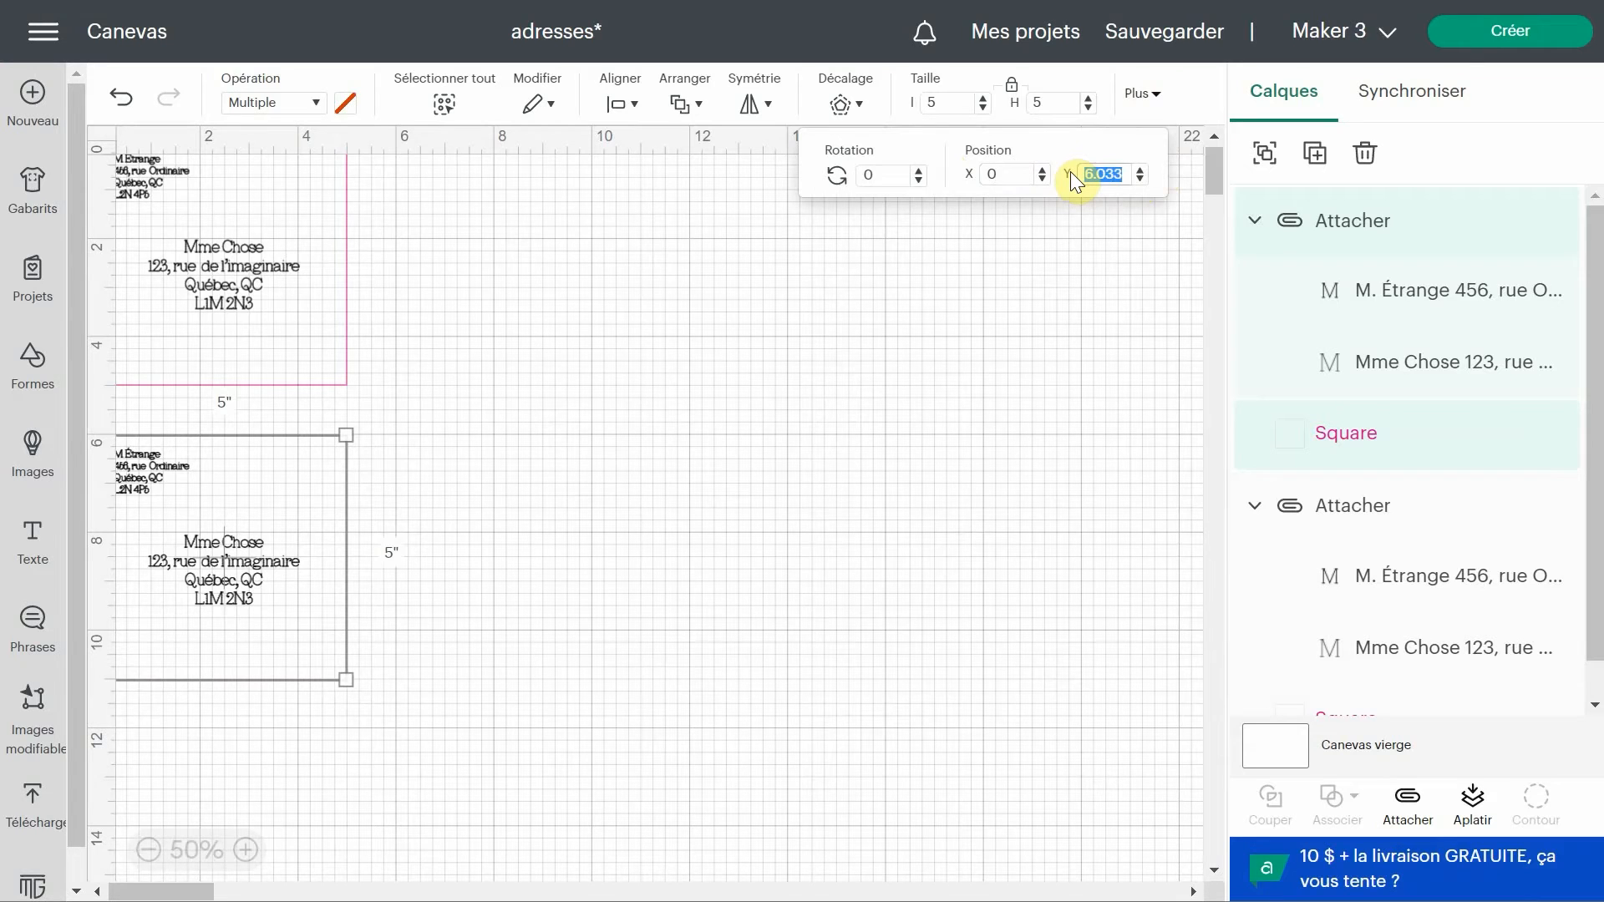
text(6)
key(Return)
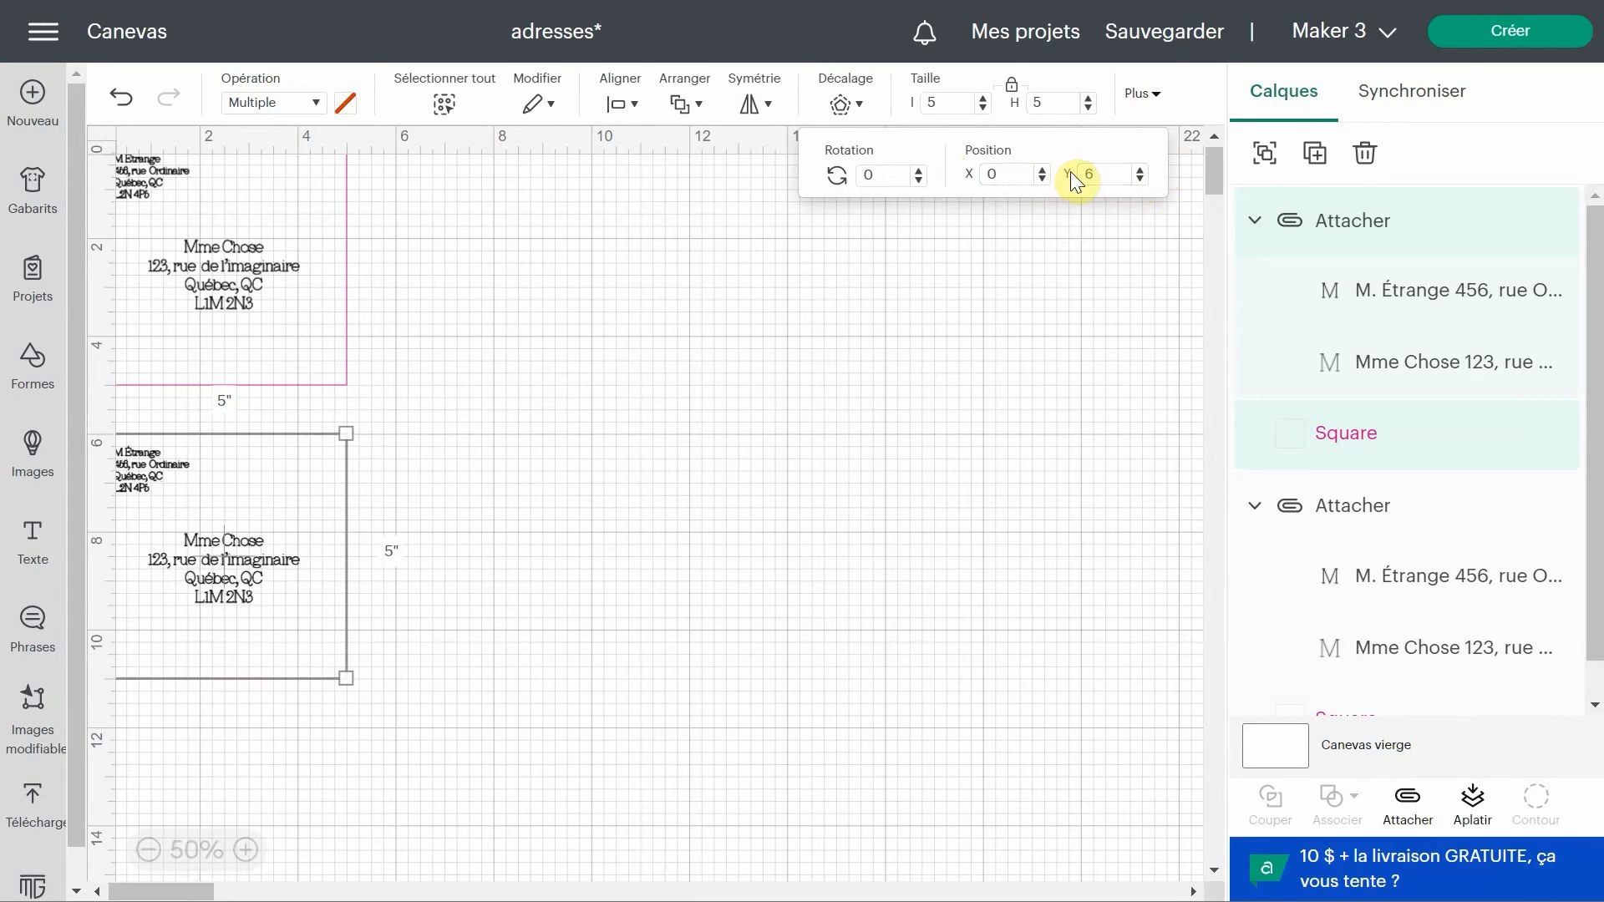
Select both envelope designs together and attach them into one group.
click(128, 864)
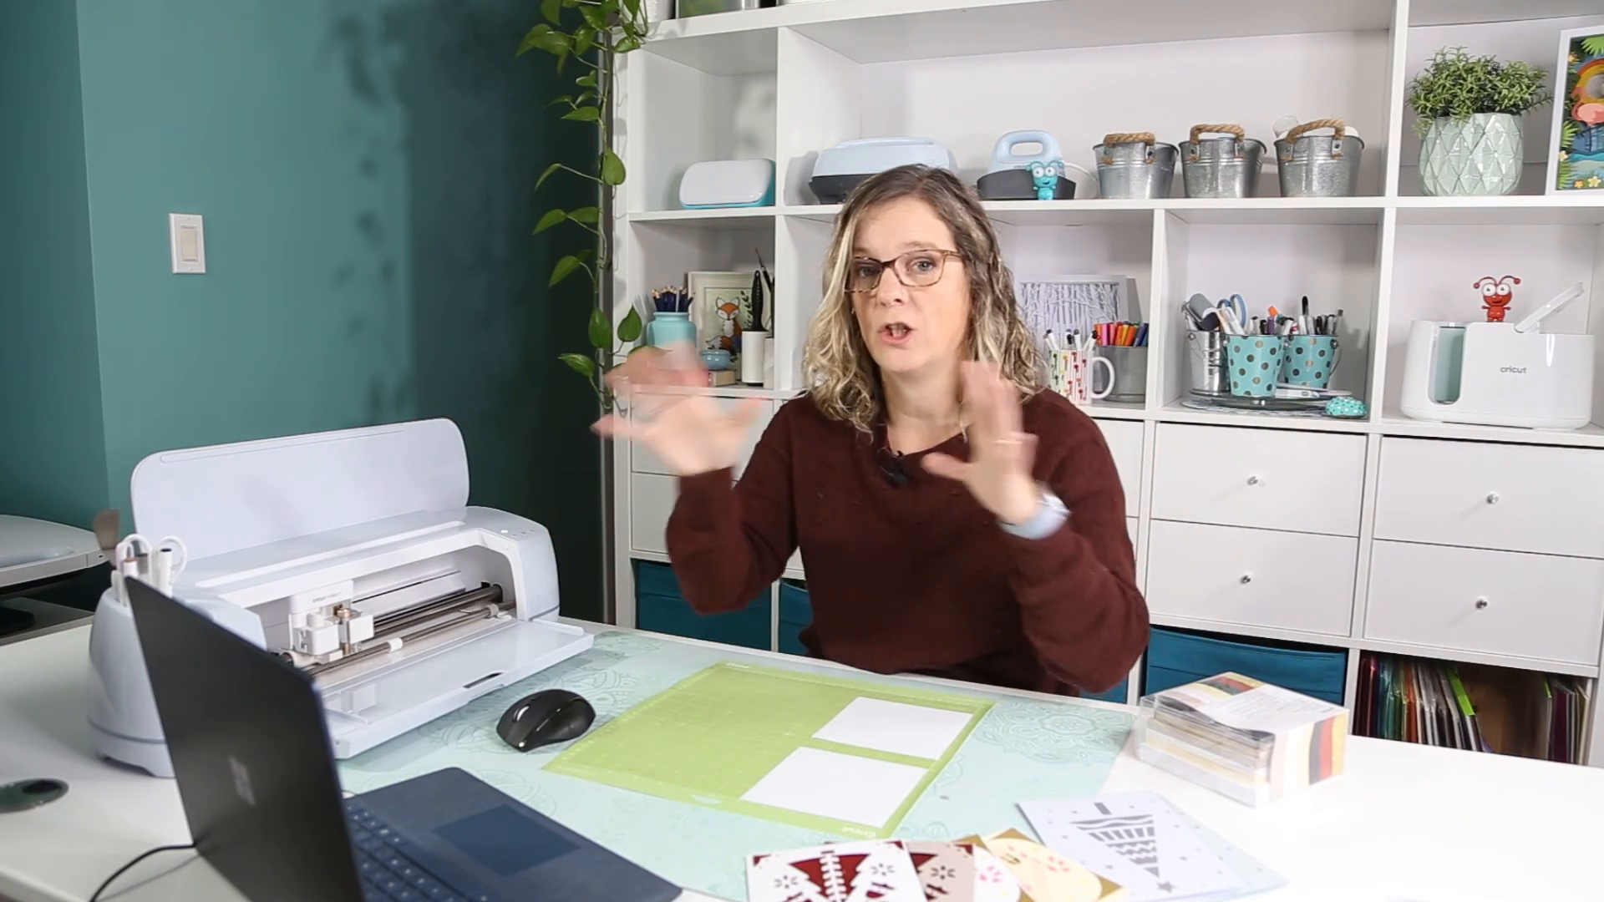
drag(487, 702, 104, 143)
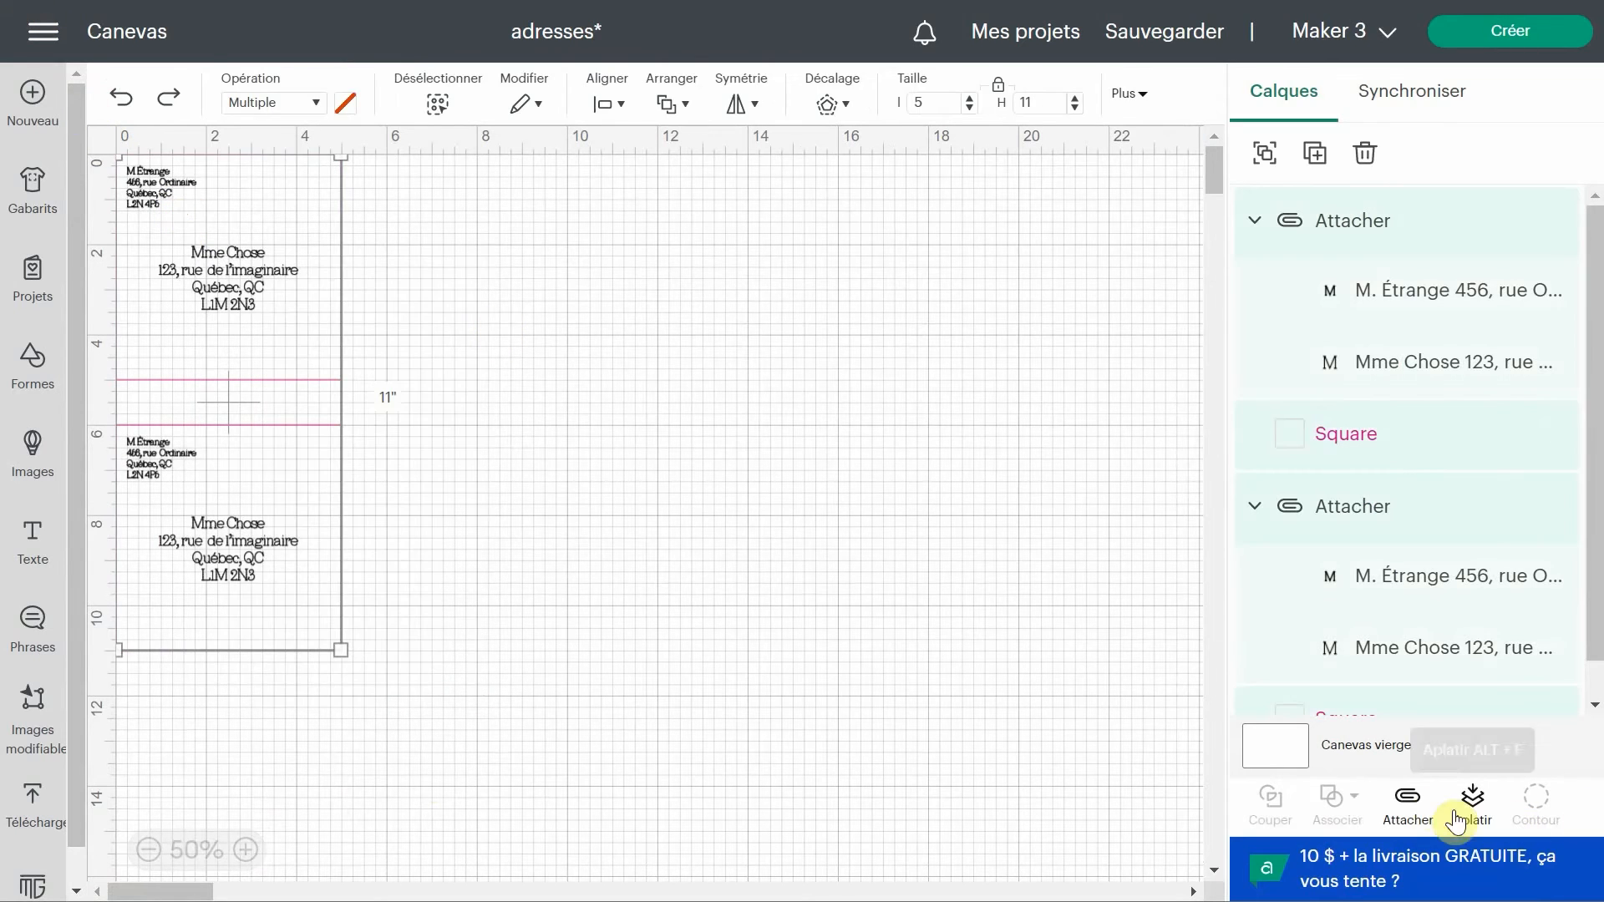
click(1407, 802)
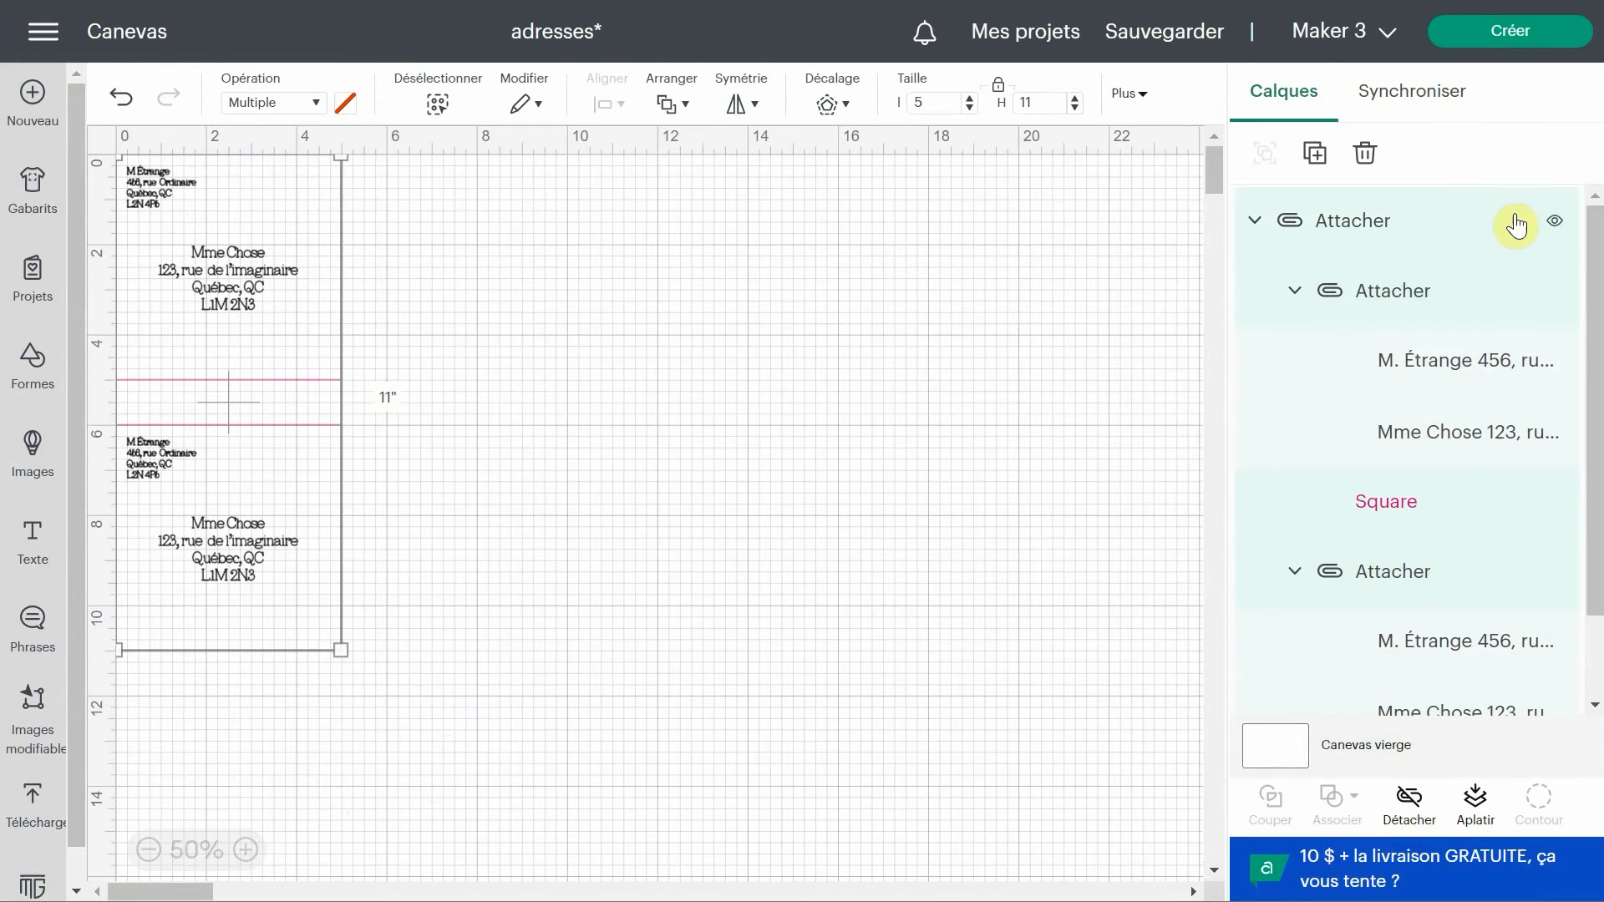
Send the project to mat preparation and continue to the make settings screen.
click(1526, 38)
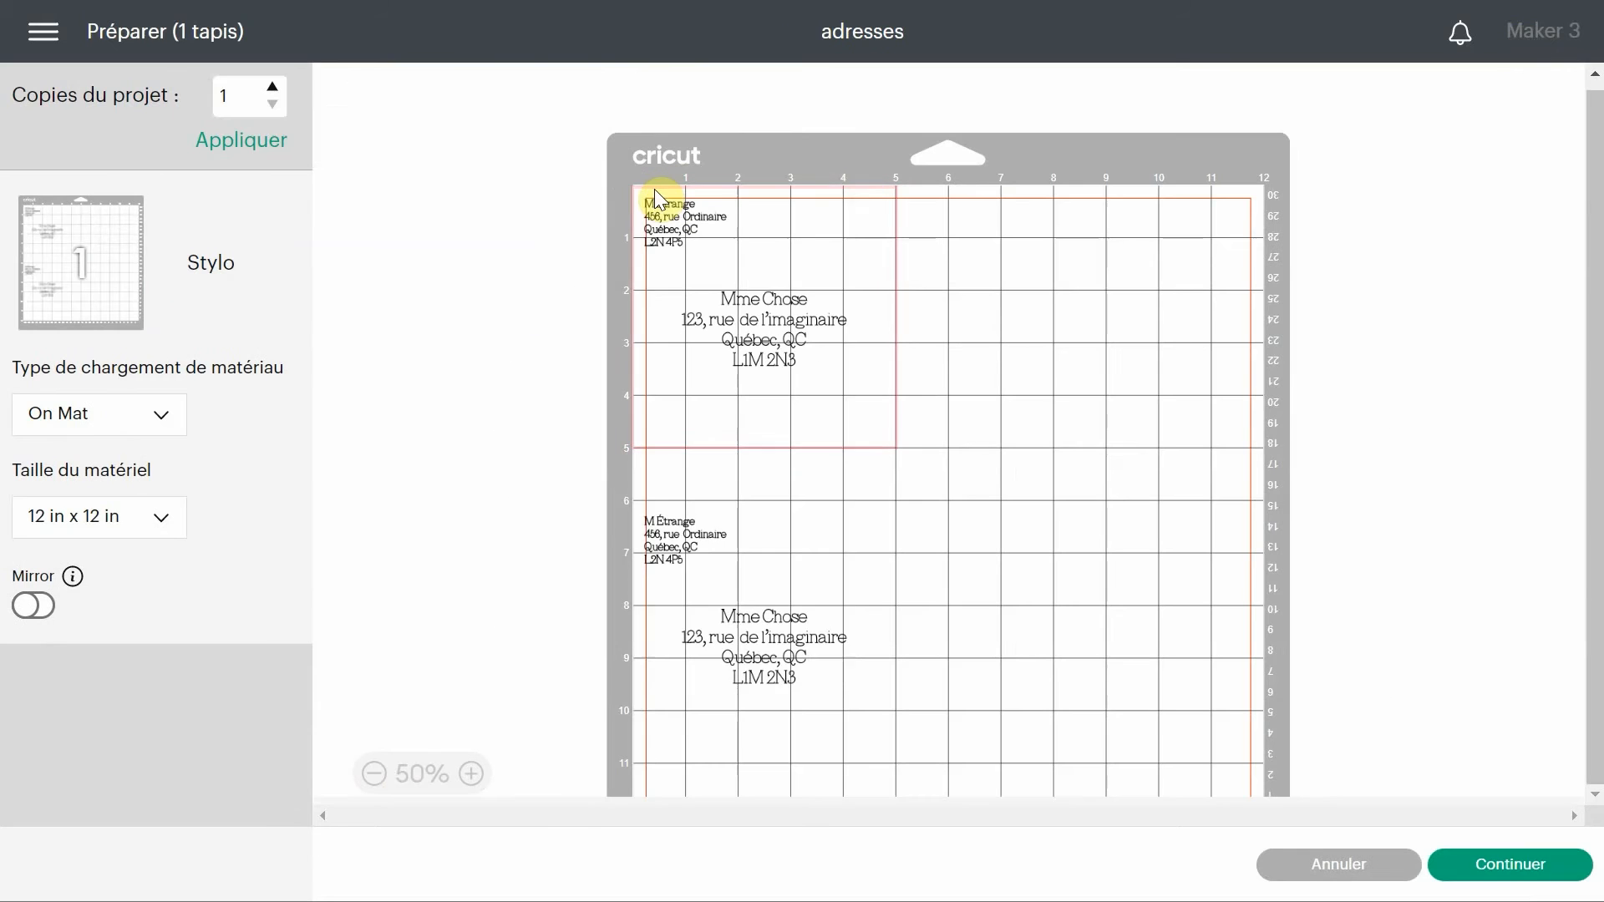
click(656, 199)
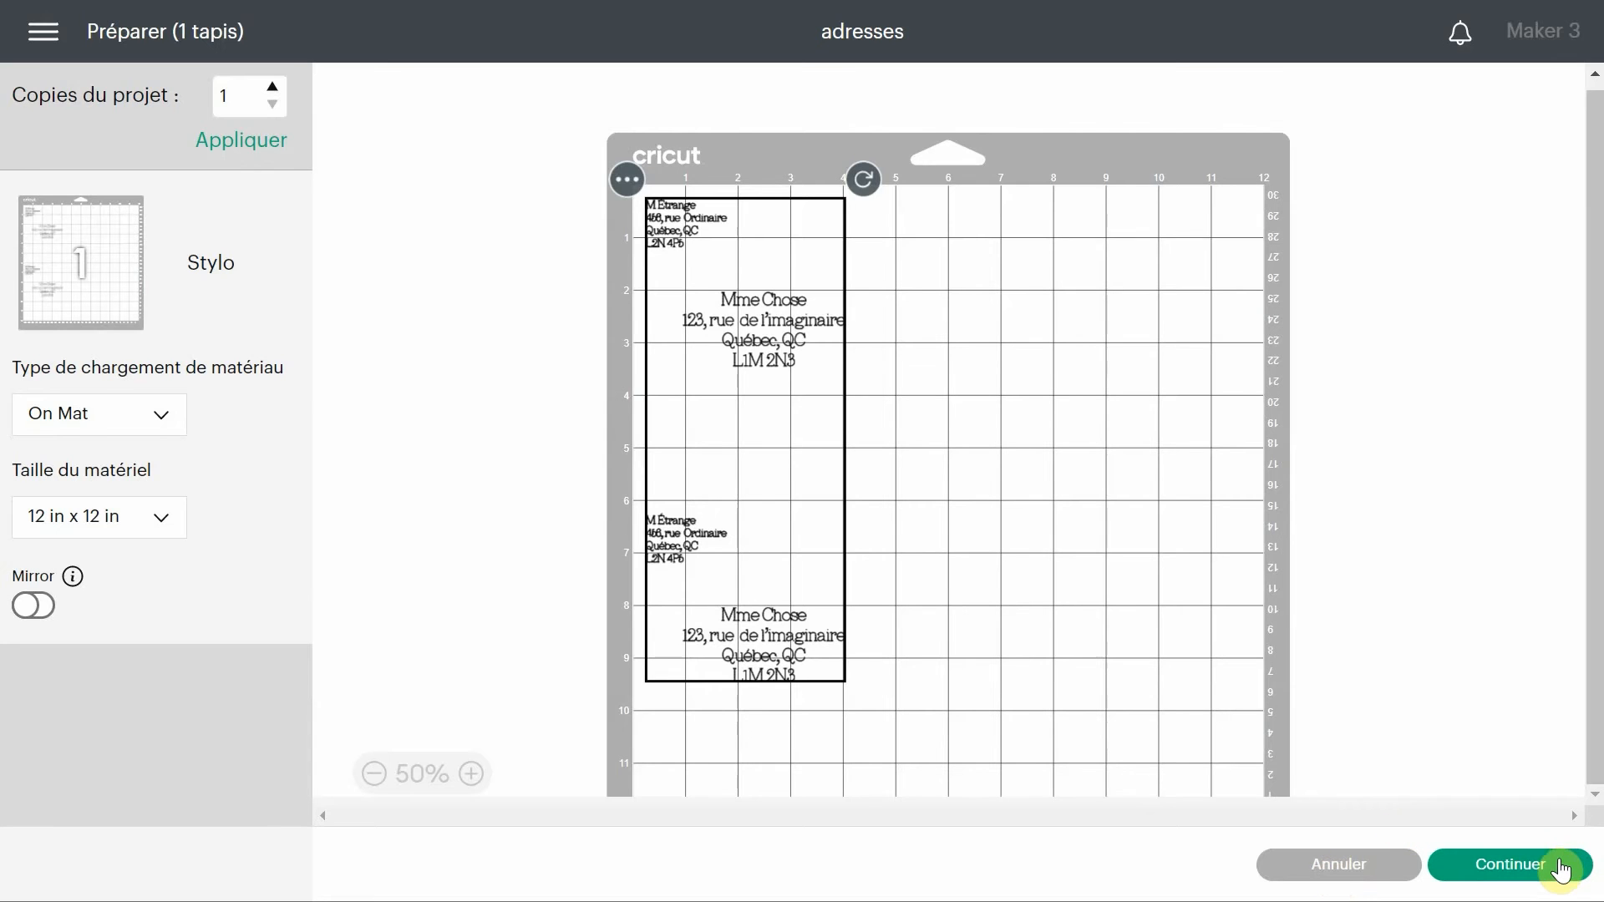
click(1561, 865)
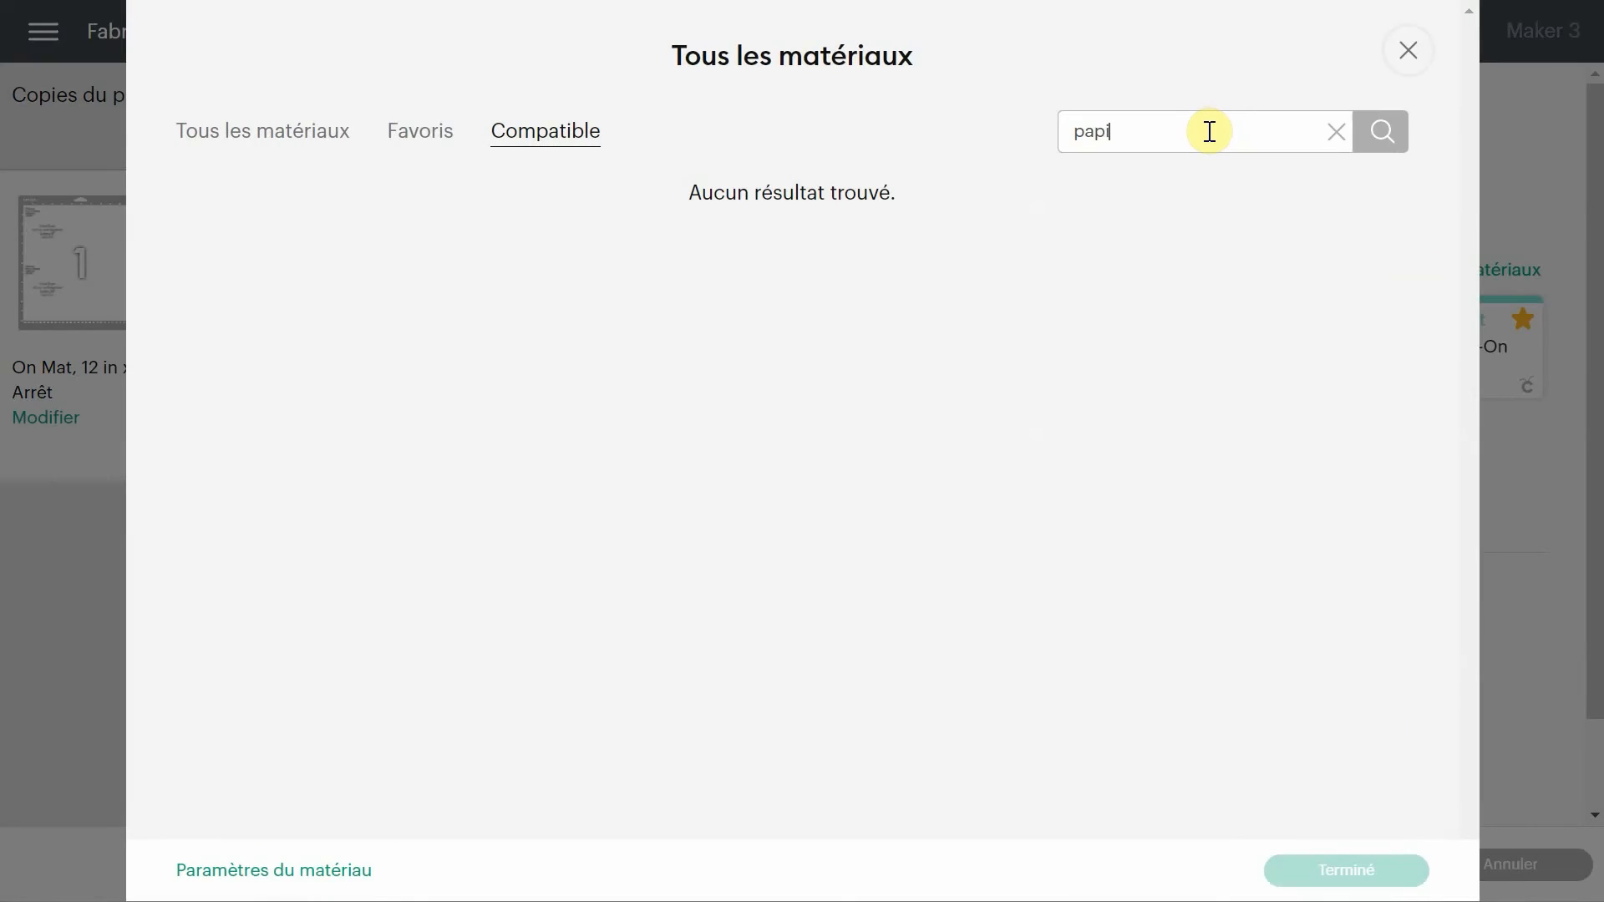
Search the materials for "papier" and choose Papier pour imprimante laser as the material.
key(Return)
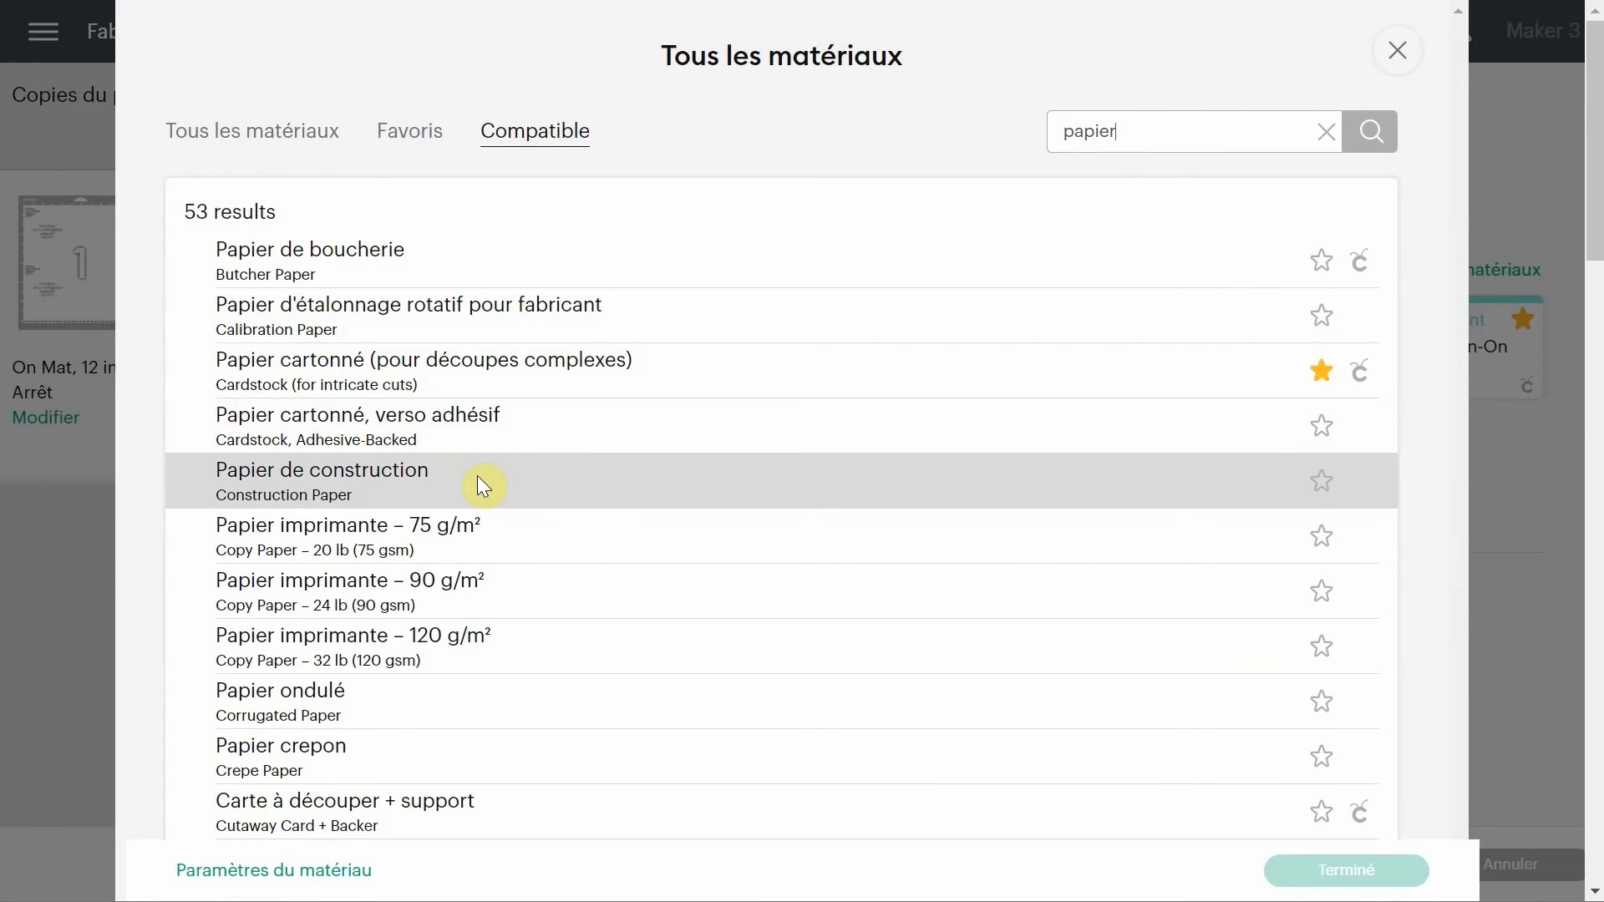
scroll(434, 738, down, 3)
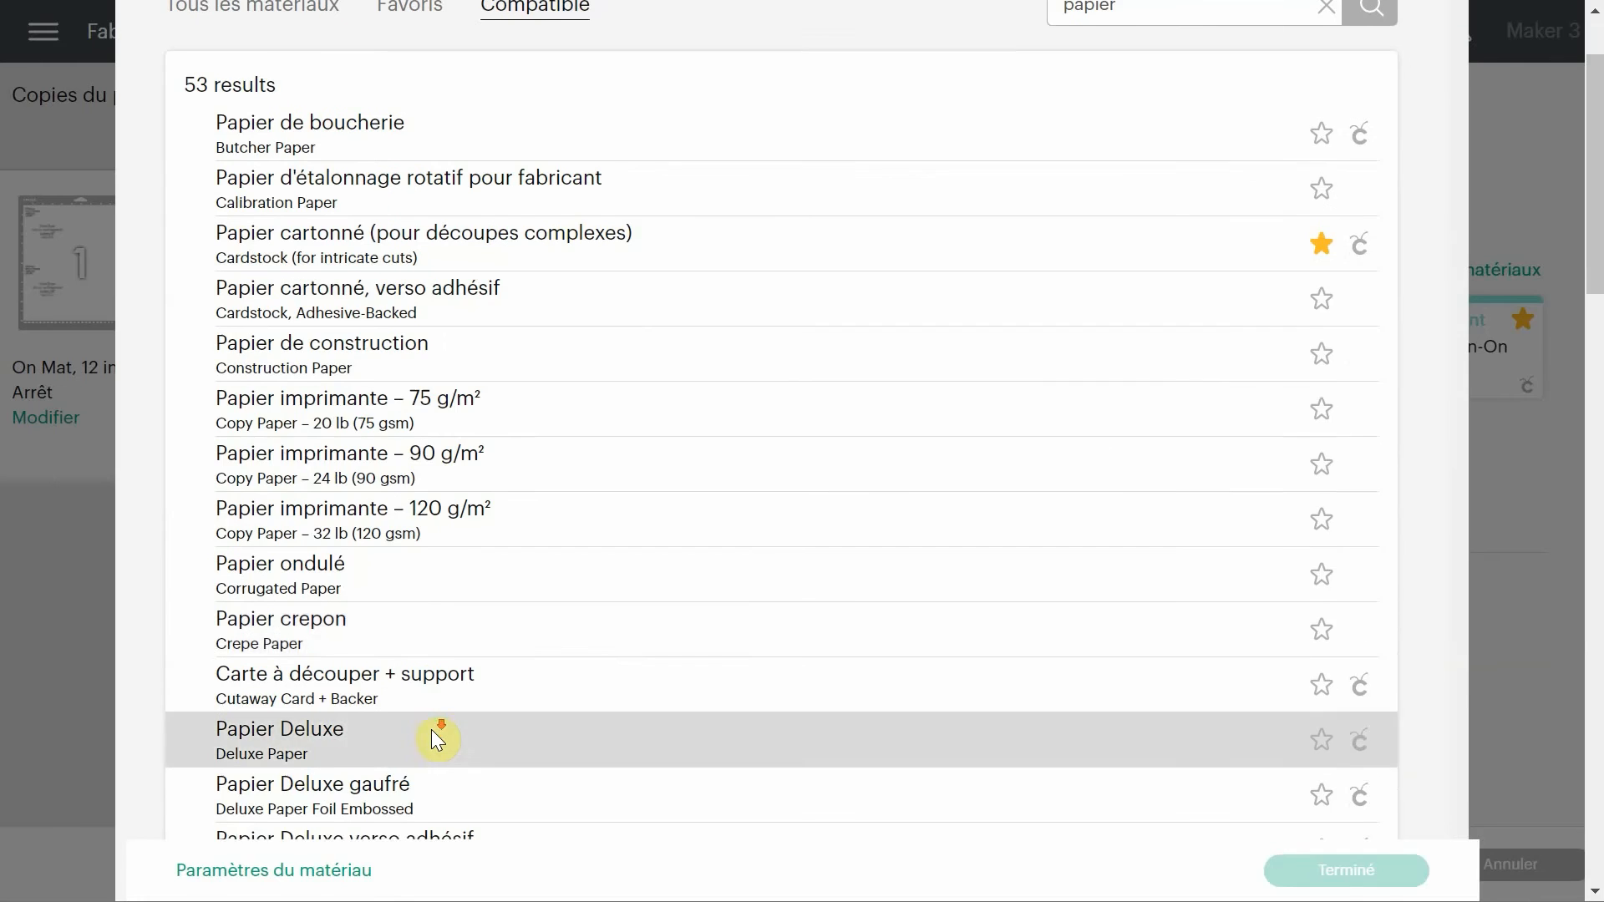
scroll(433, 734, down, 5)
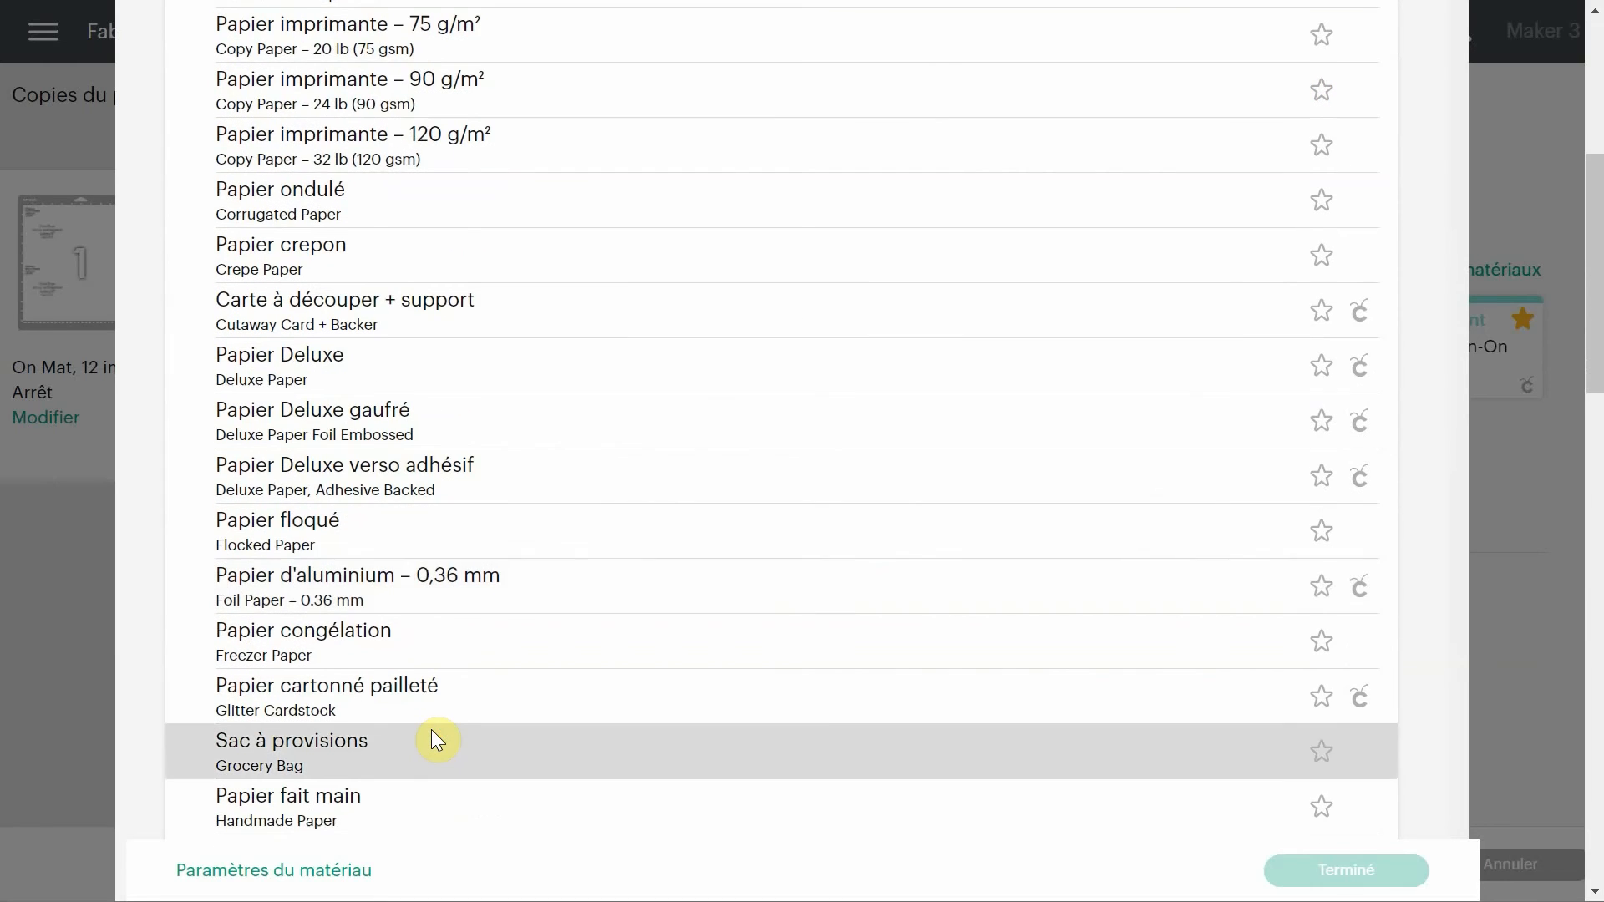
scroll(431, 729, down, 8)
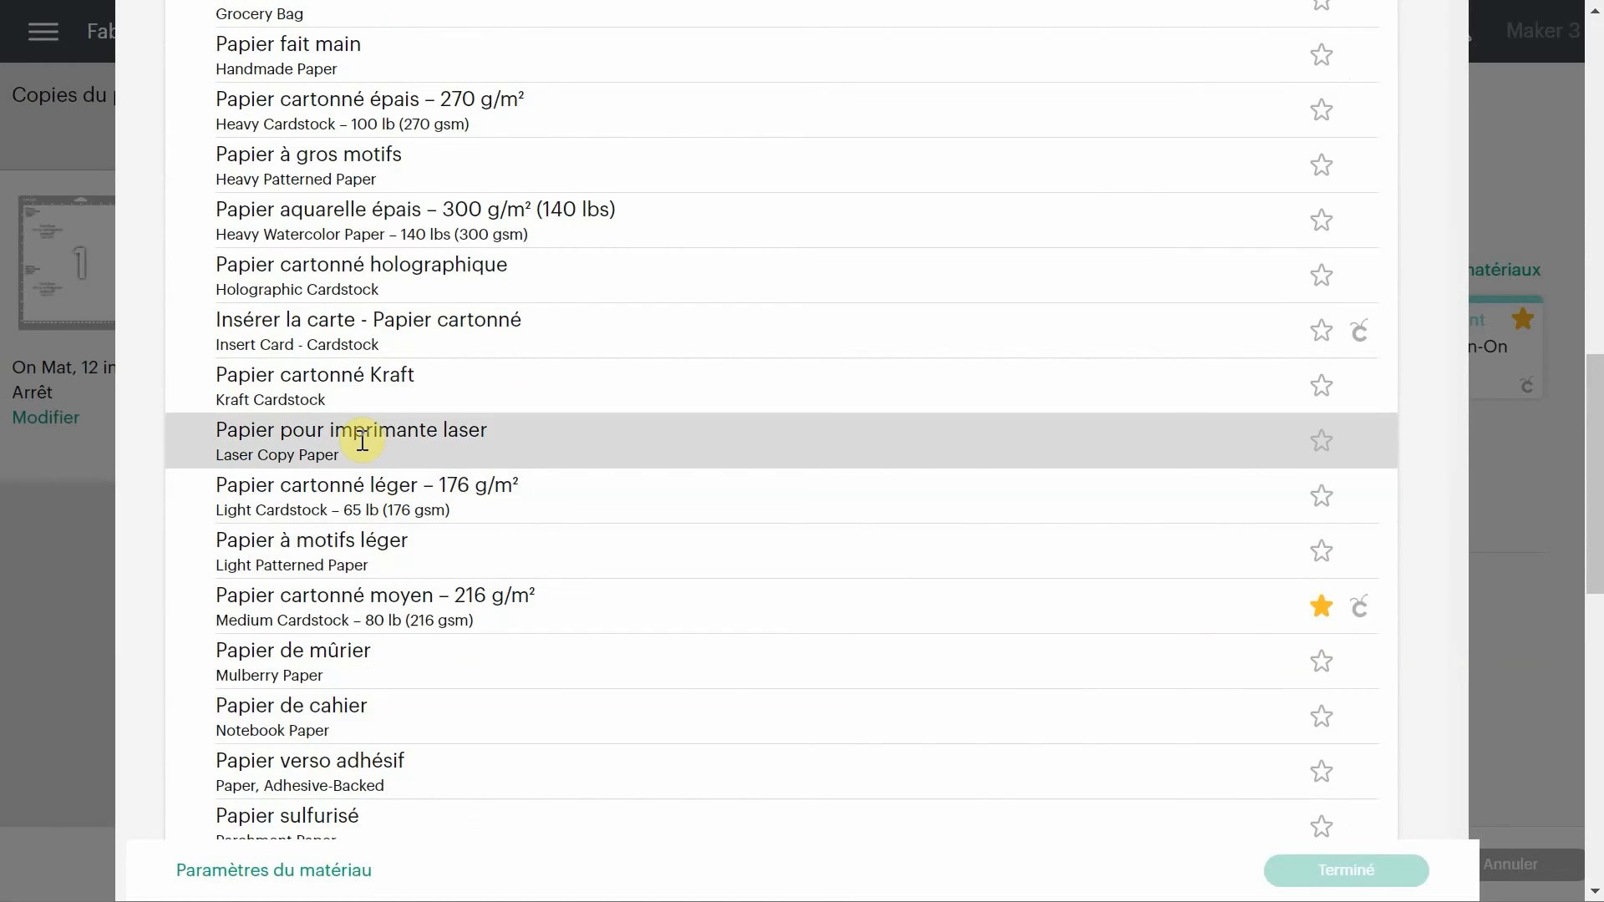
scroll(362, 440, down, 5)
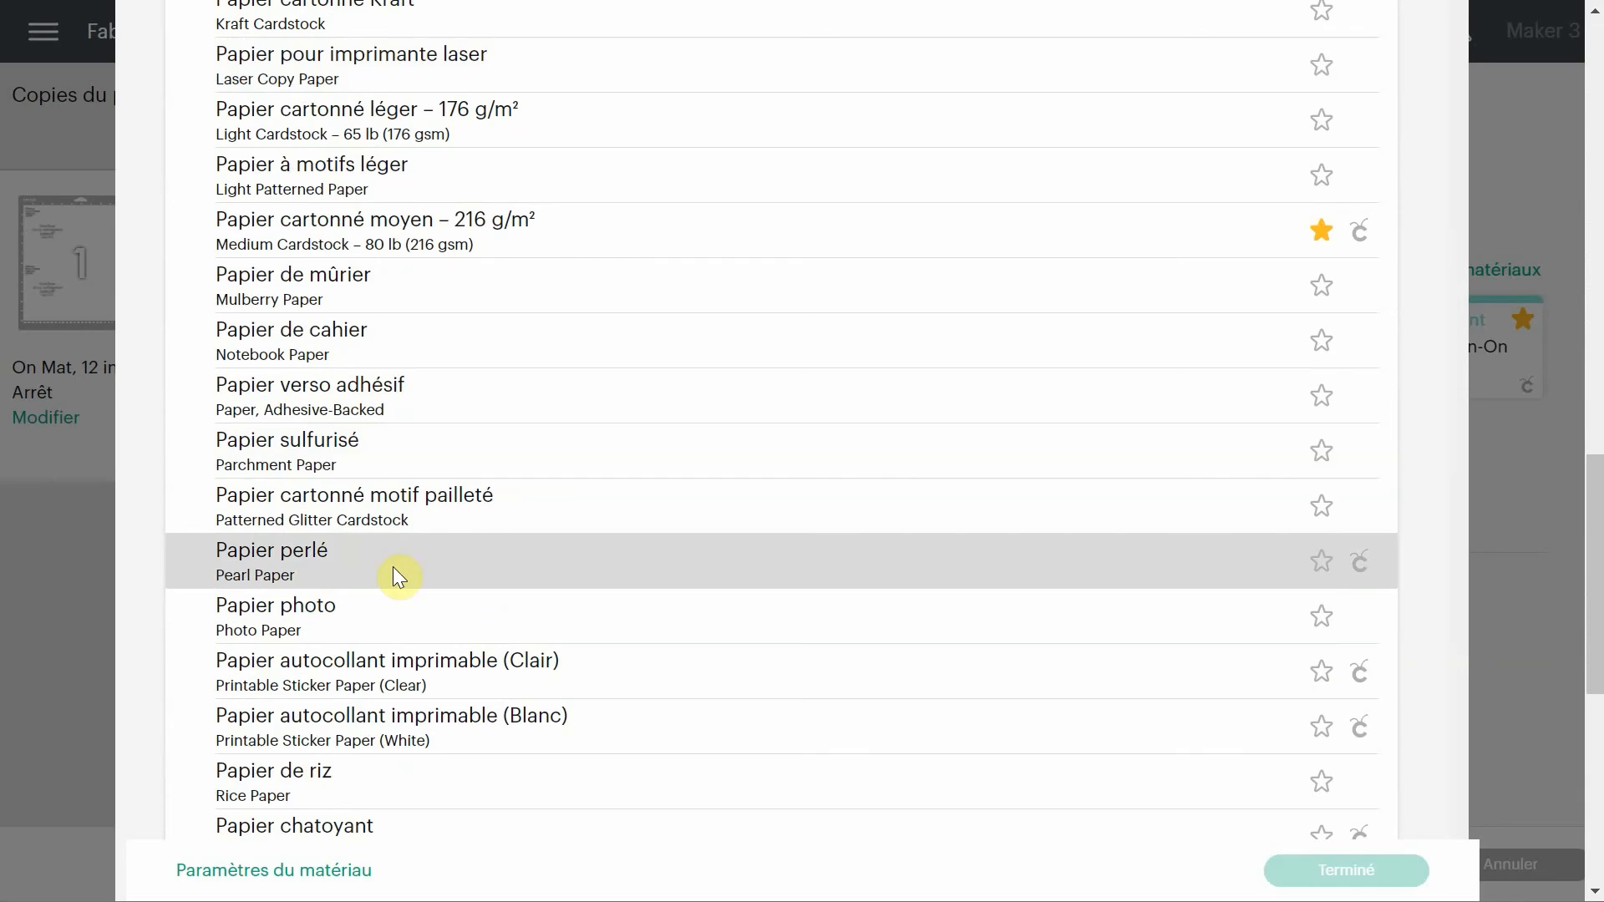
scroll(410, 611, down, 5)
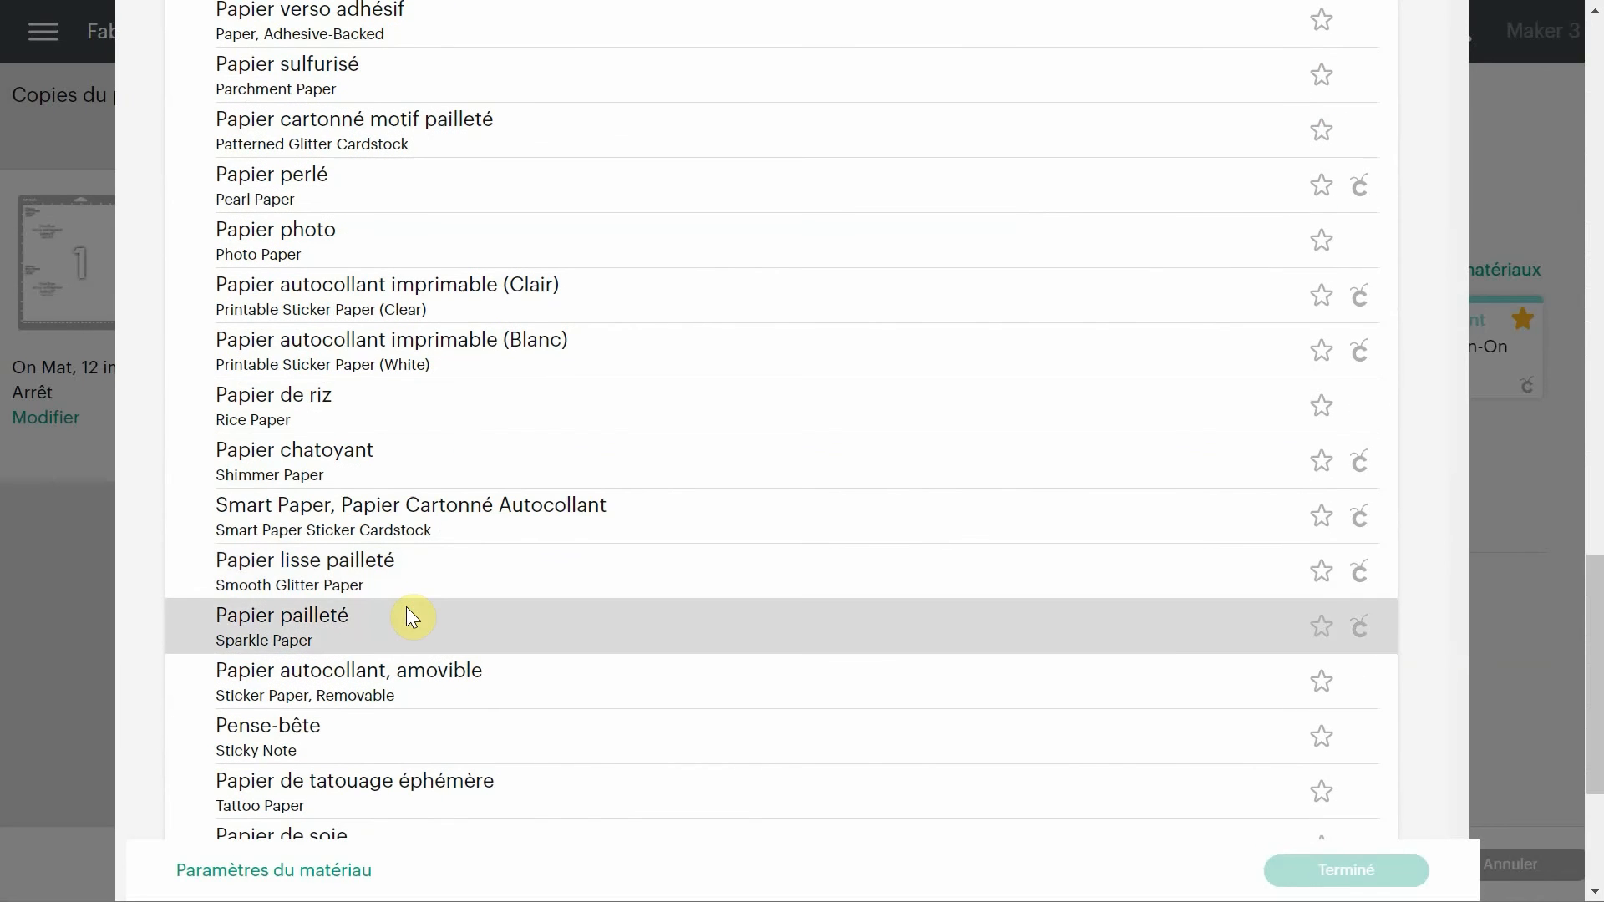
scroll(412, 617, down, 4)
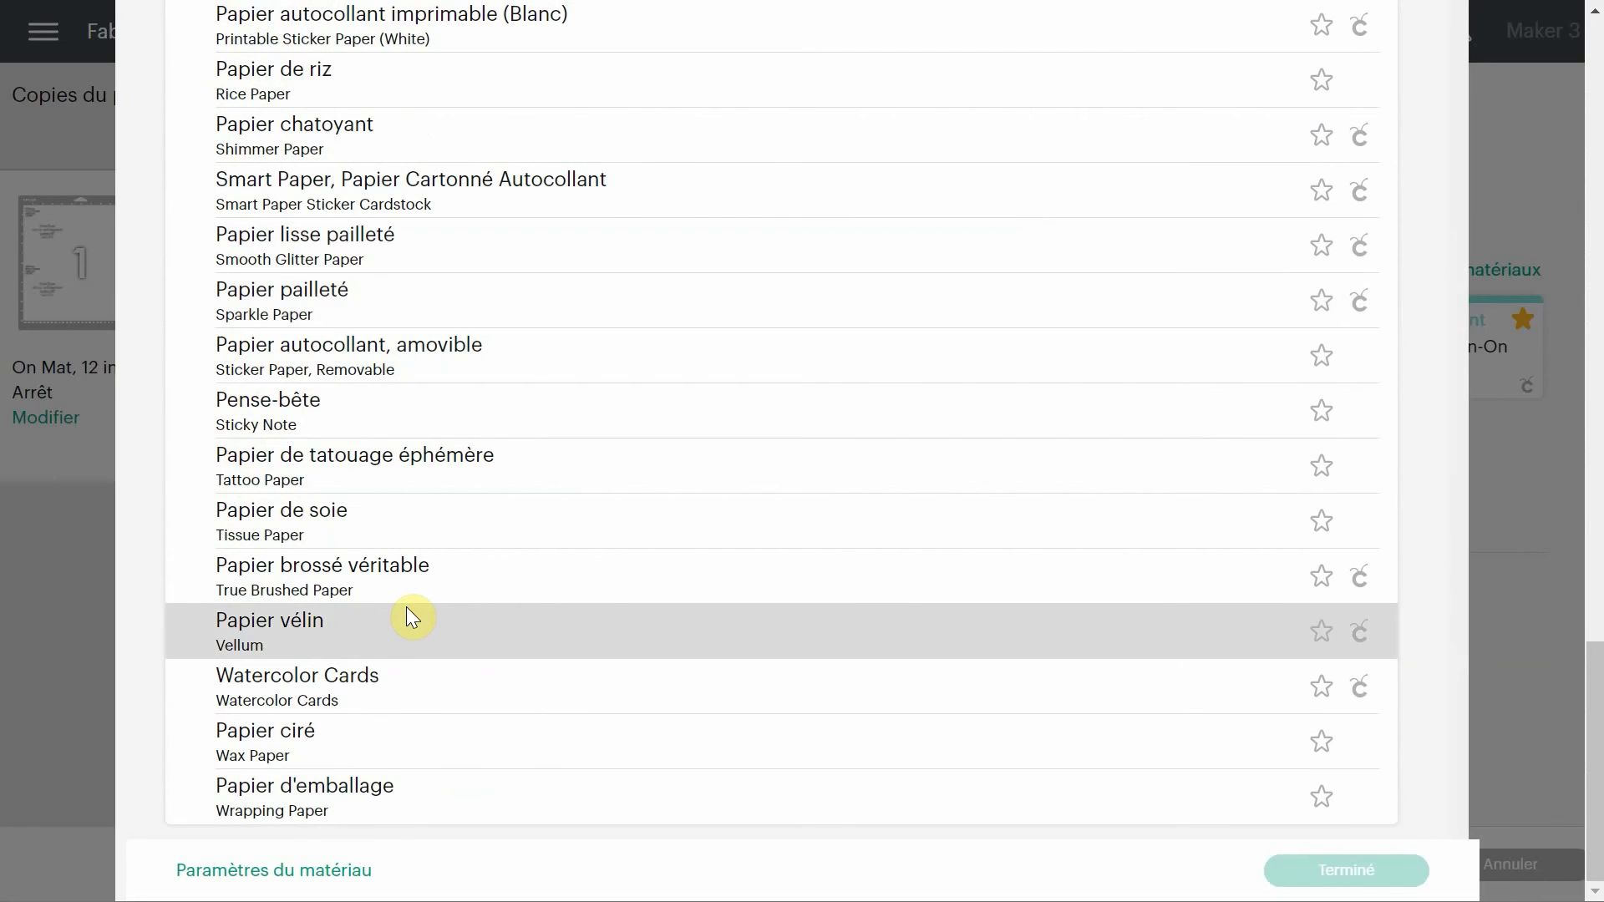
scroll(406, 606, up, 10)
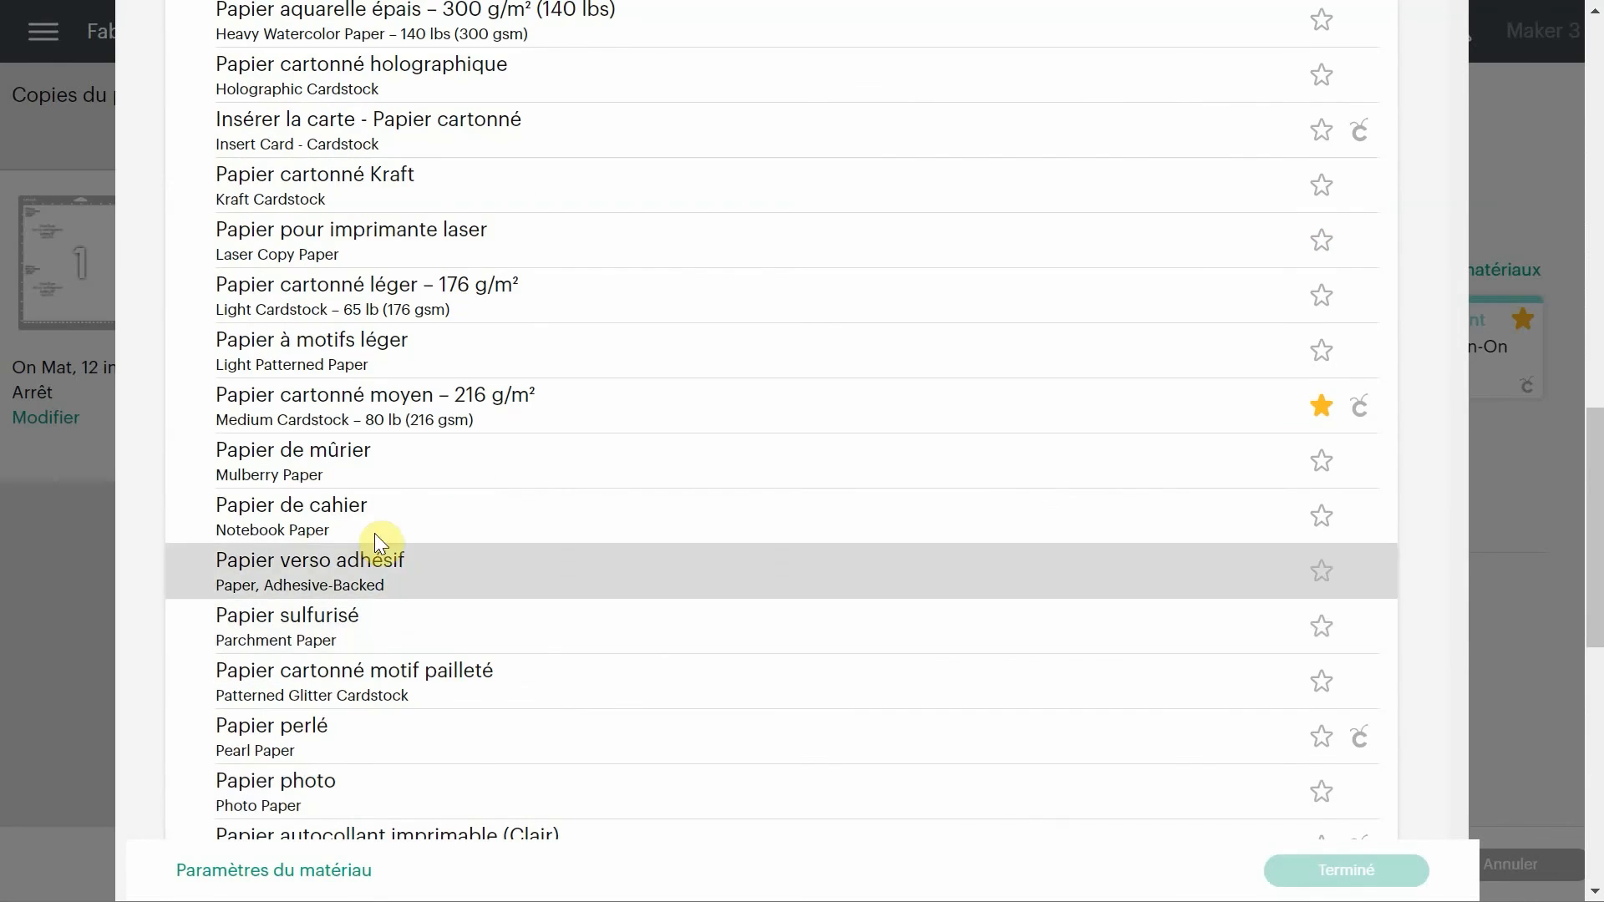
scroll(393, 435, up, 3)
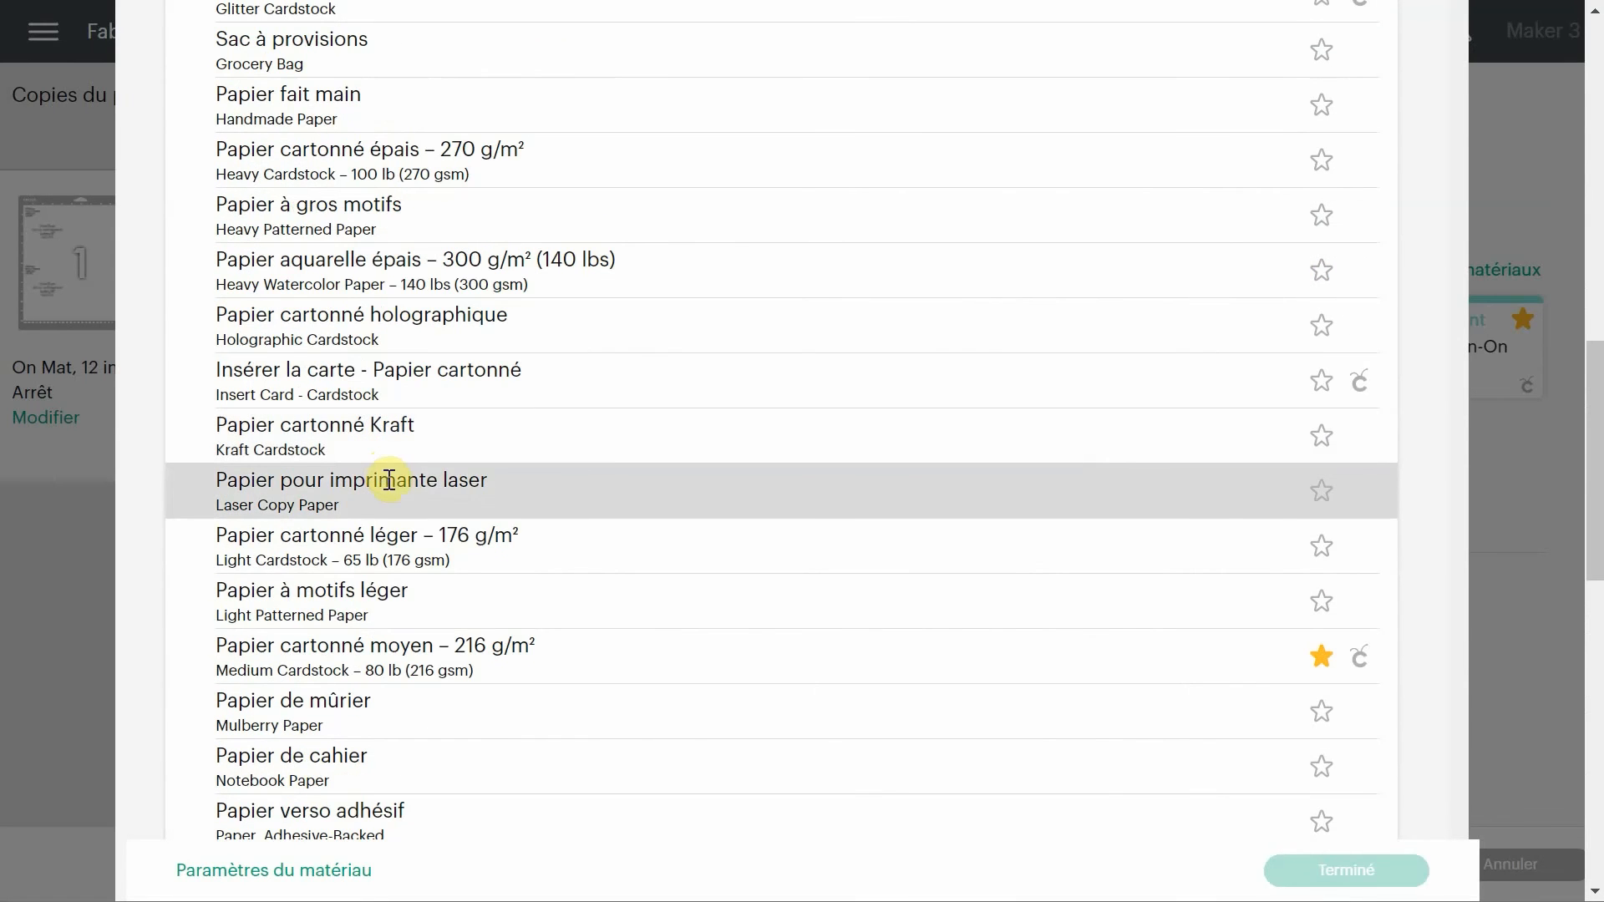
click(390, 482)
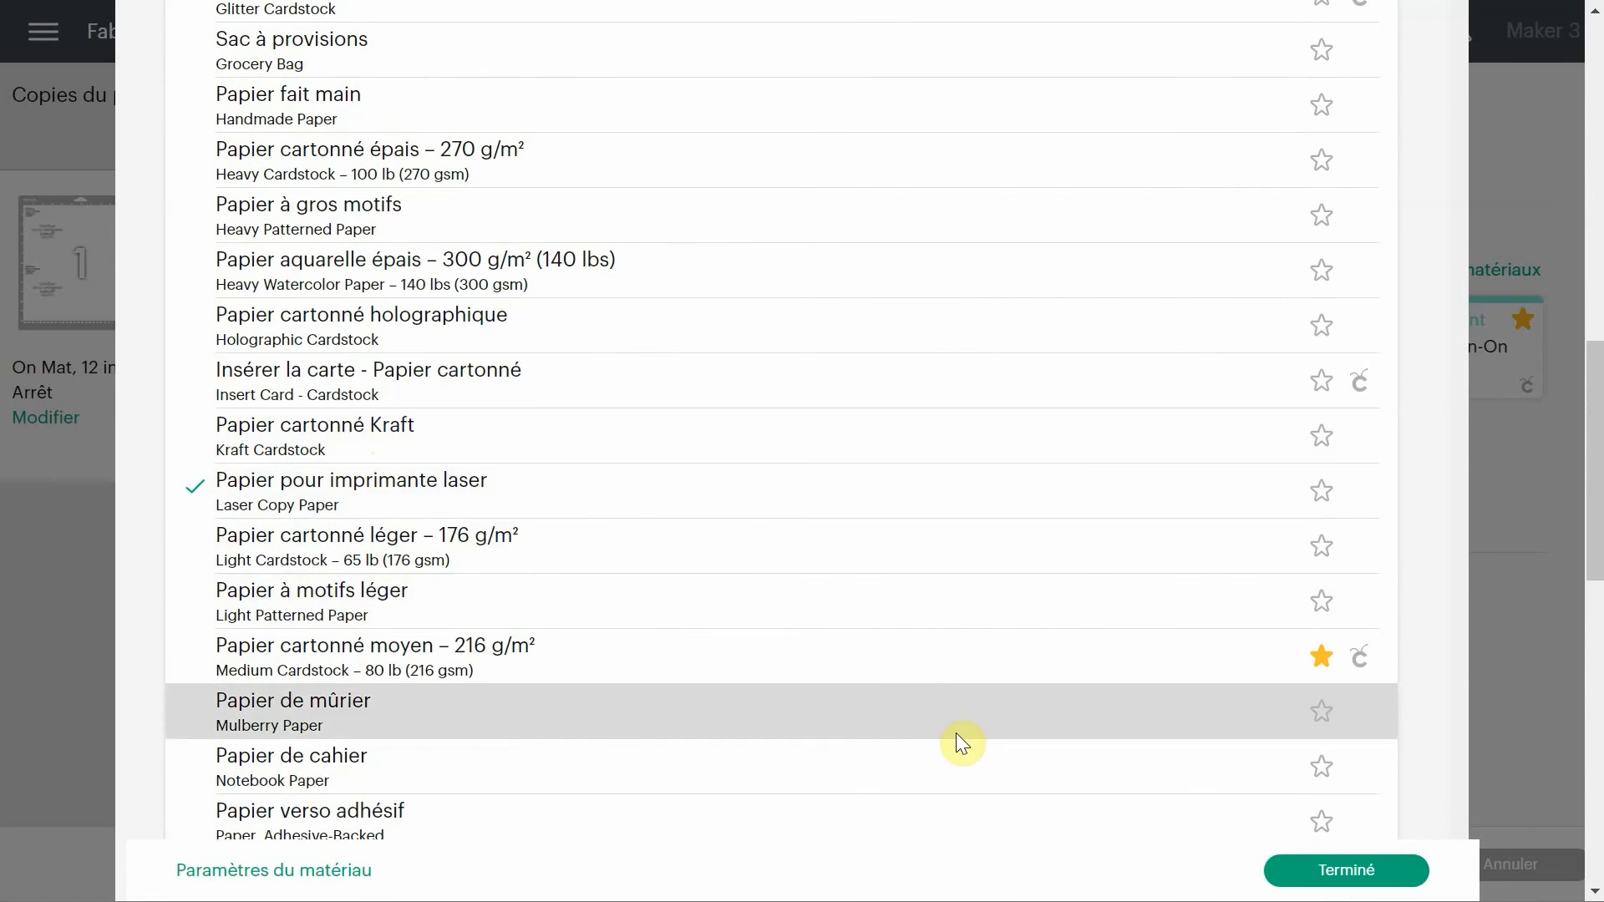
click(1337, 878)
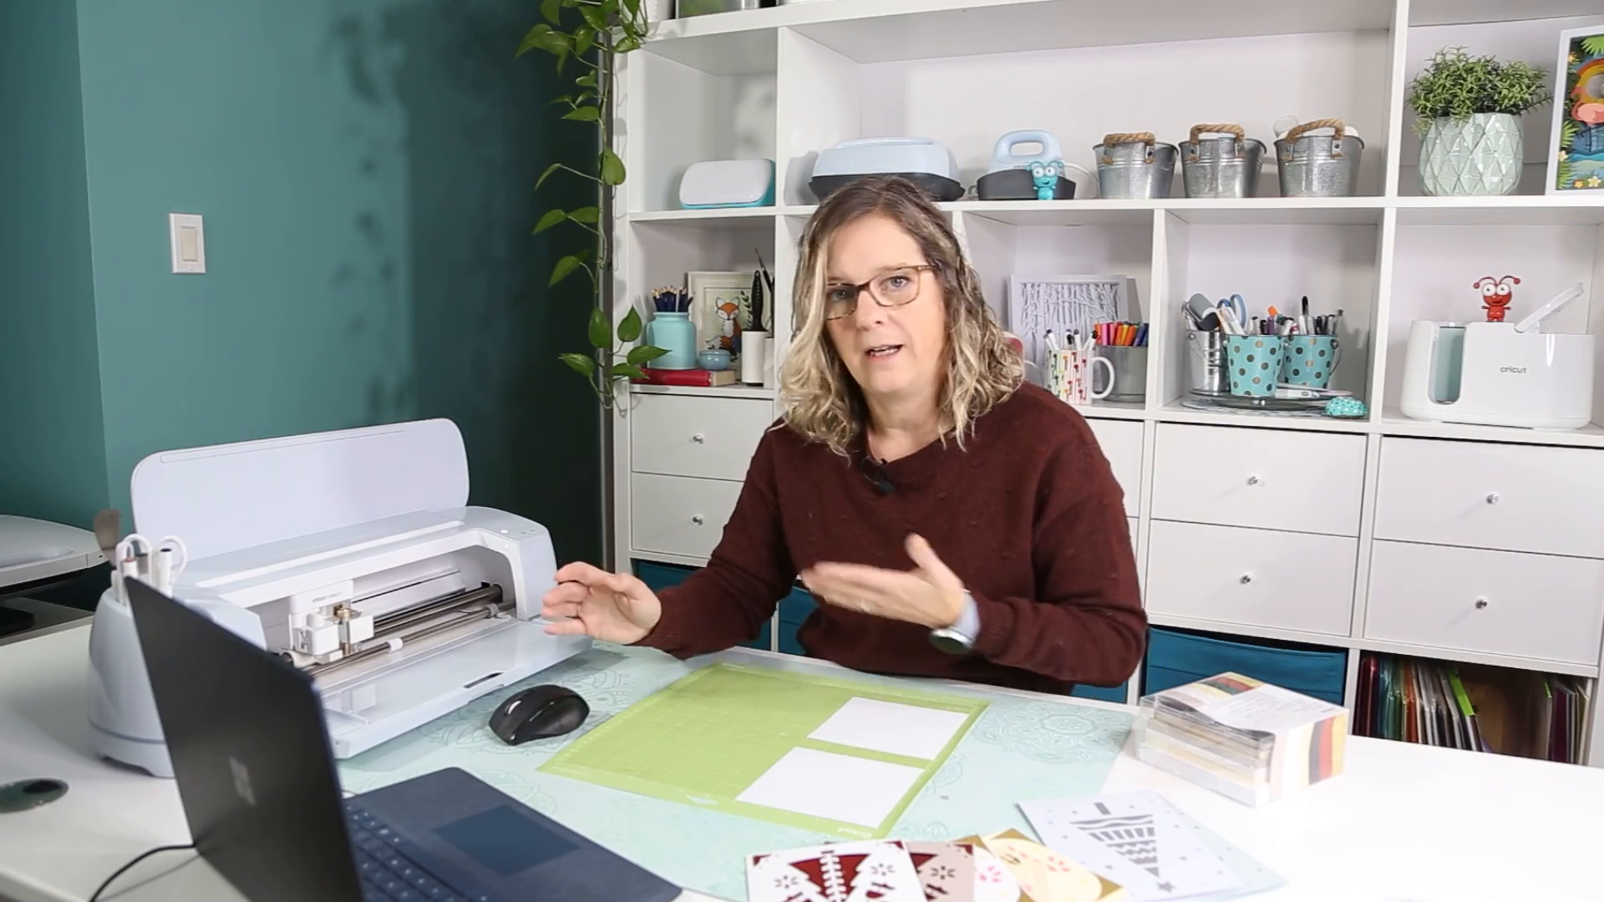